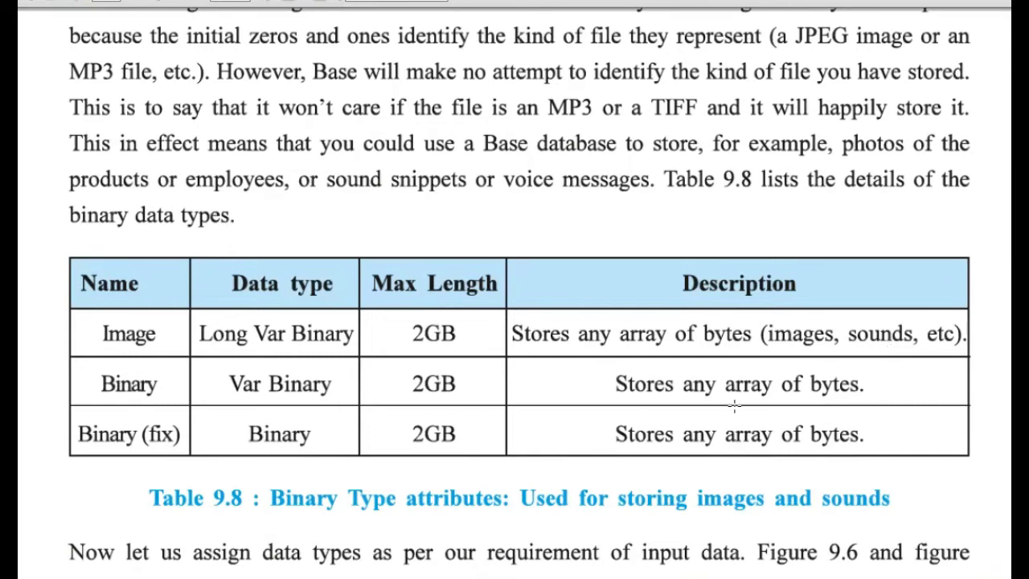
Scroll the textbook down to Table 9.8, which lists the Image, Binary and Binary (fix) types
scroll(624, 410, "down", 1)
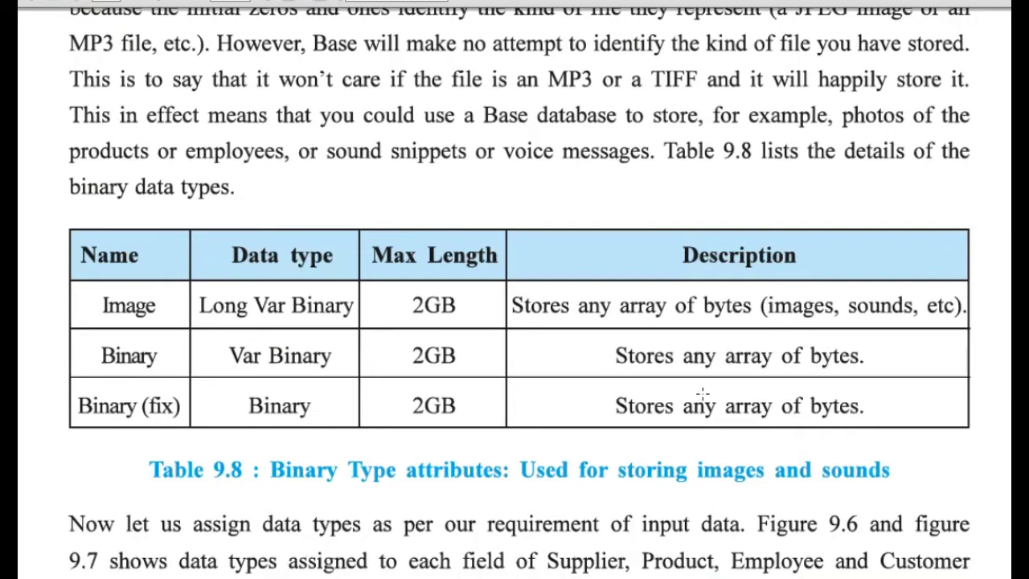
Scroll through Figure 9.6's Supplier, Employee, Product and Customer tables, then back to the Primary key paragraph
scroll(702, 394, "down", 10)
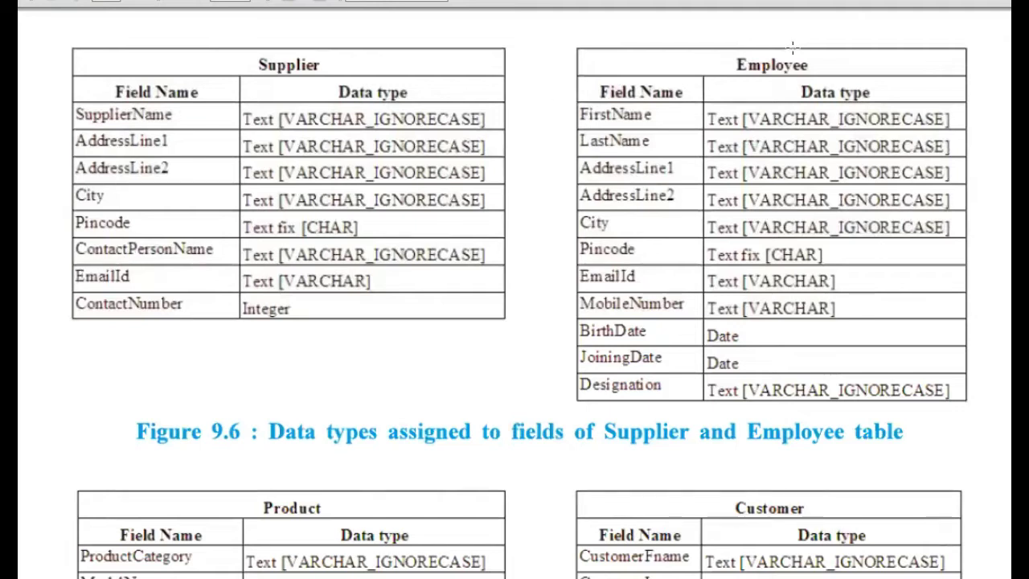
scroll(819, 351, "down", 1)
scroll(818, 350, "down", 5)
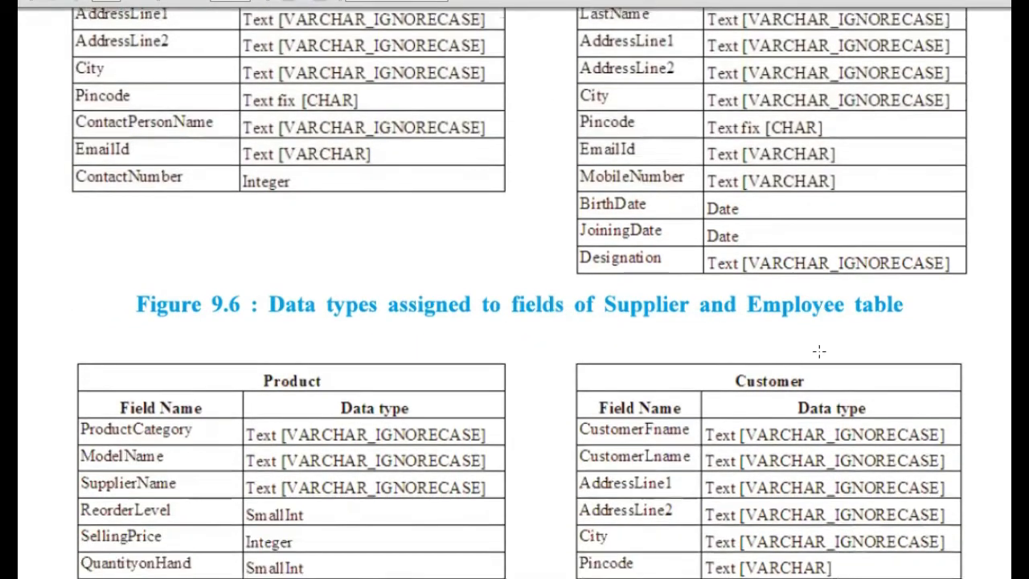
scroll(808, 363, "down", 4)
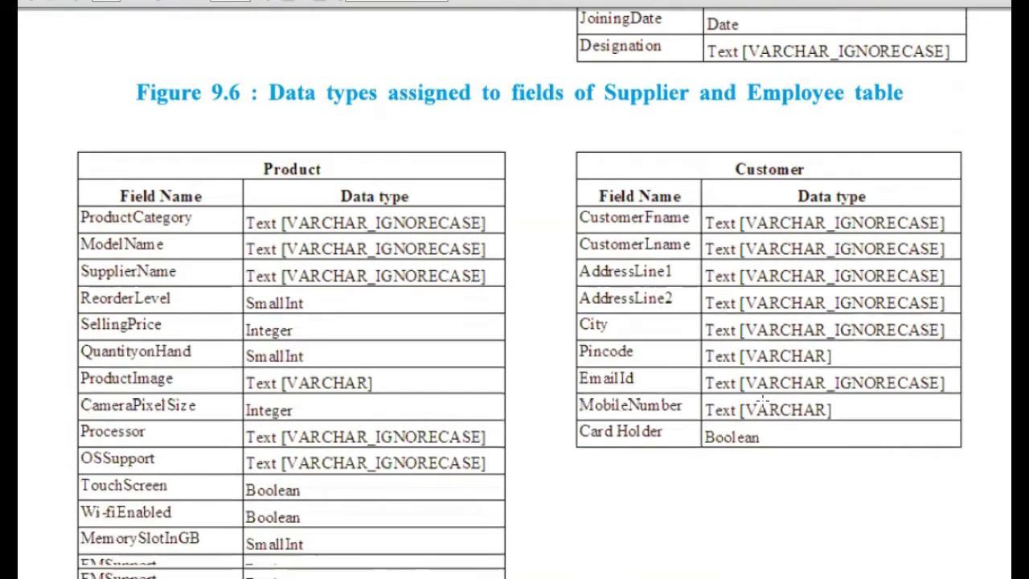
scroll(723, 308, "down", 4)
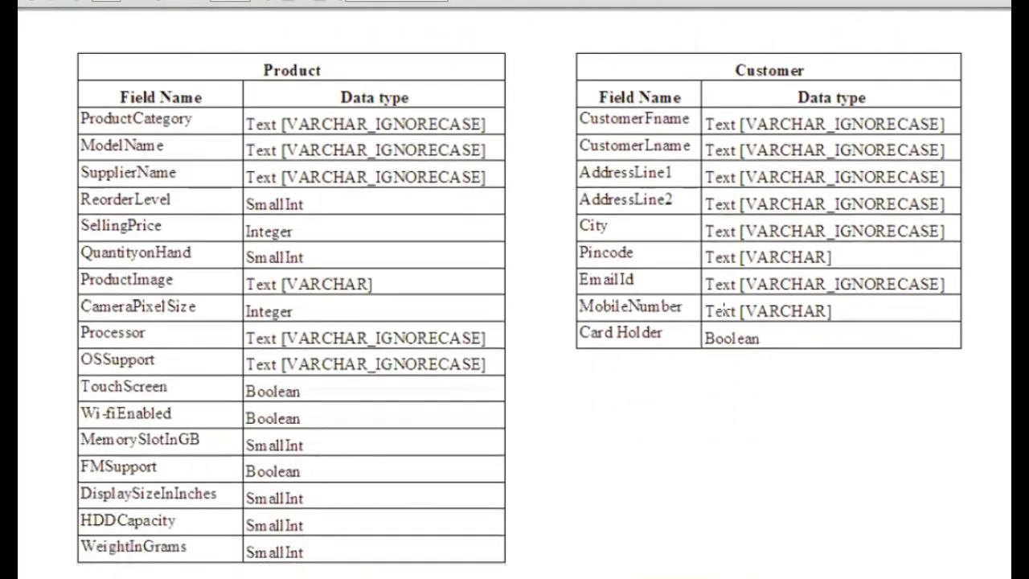
scroll(724, 308, "down", 1)
scroll(724, 306, "up", 20)
Scroll past the Primary key and Scode text to Figure 9.8, the Database Wizard welcome screen
scroll(724, 281, "up", 3)
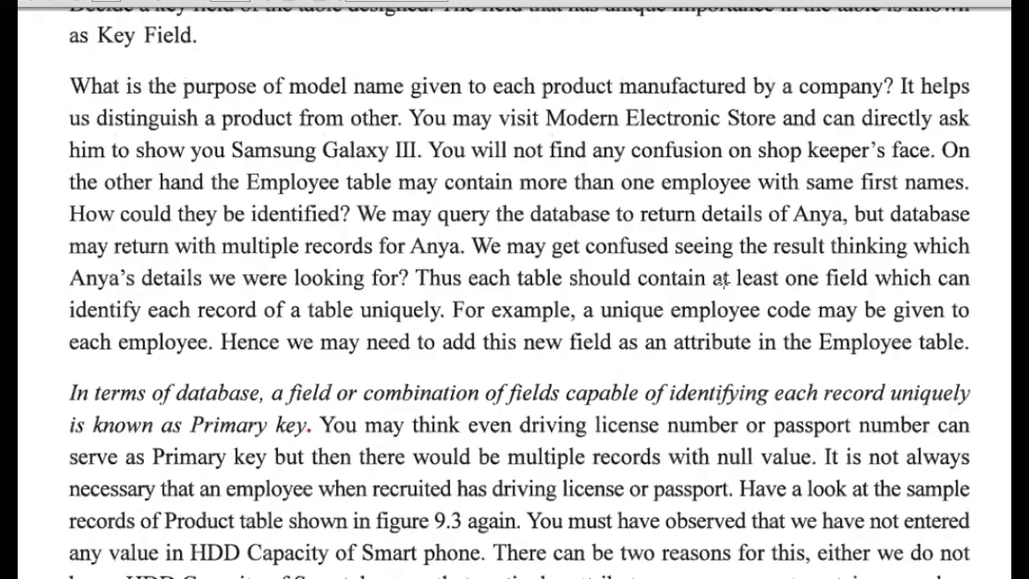
scroll(724, 281, "up", 2)
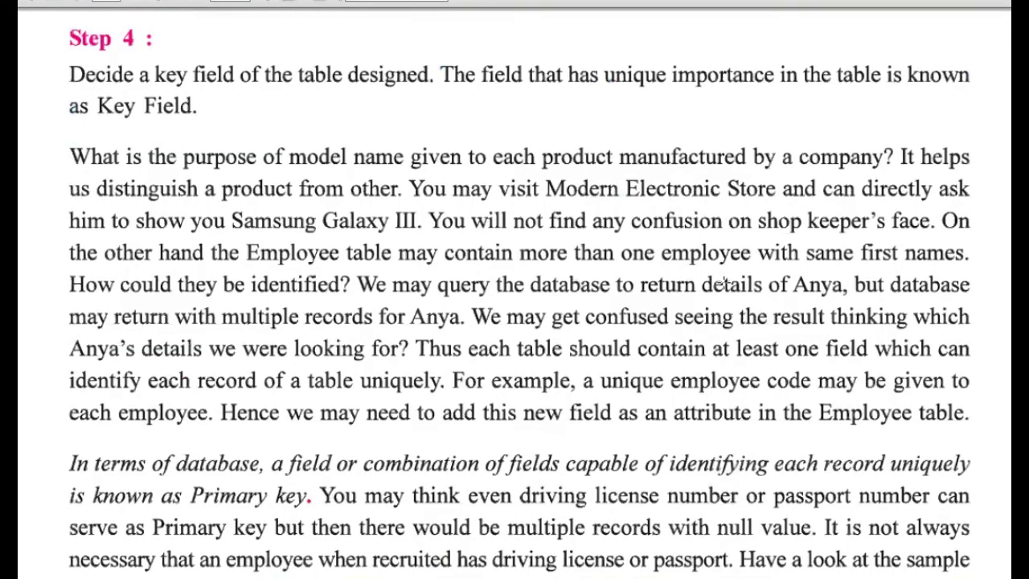
scroll(724, 283, "down", 2)
scroll(529, 407, "down", 1)
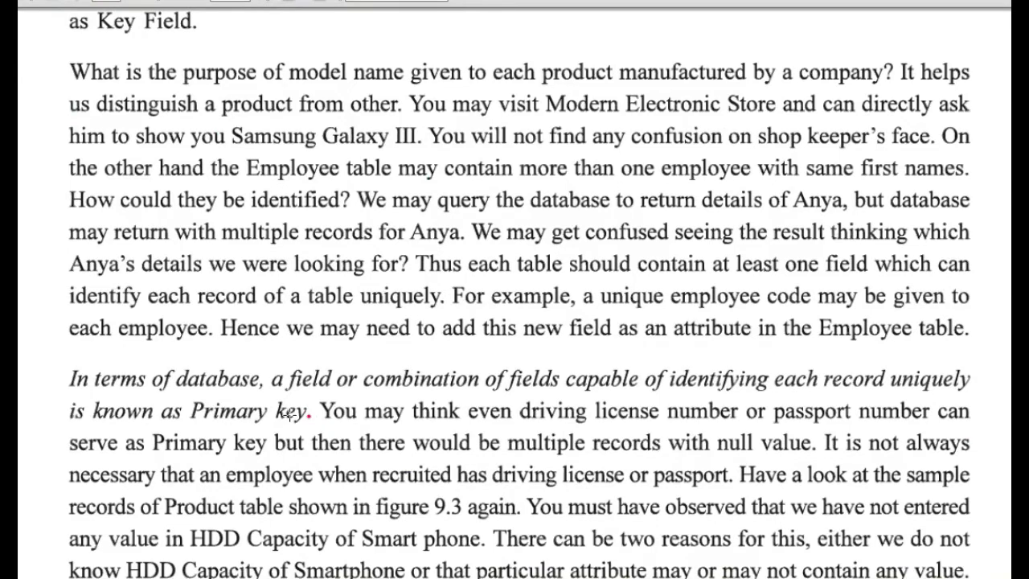
scroll(292, 413, "down", 5)
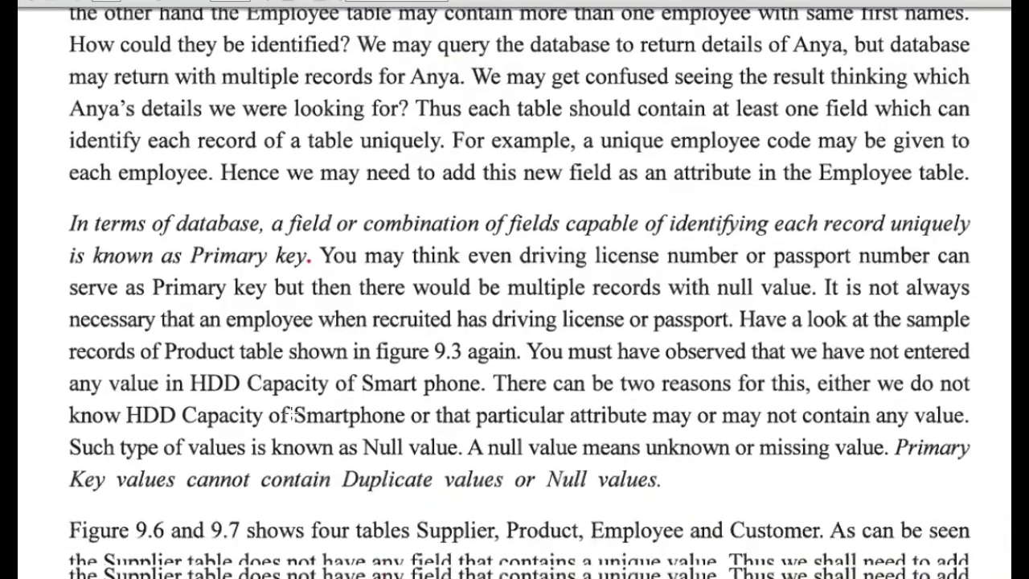
scroll(291, 413, "down", 2)
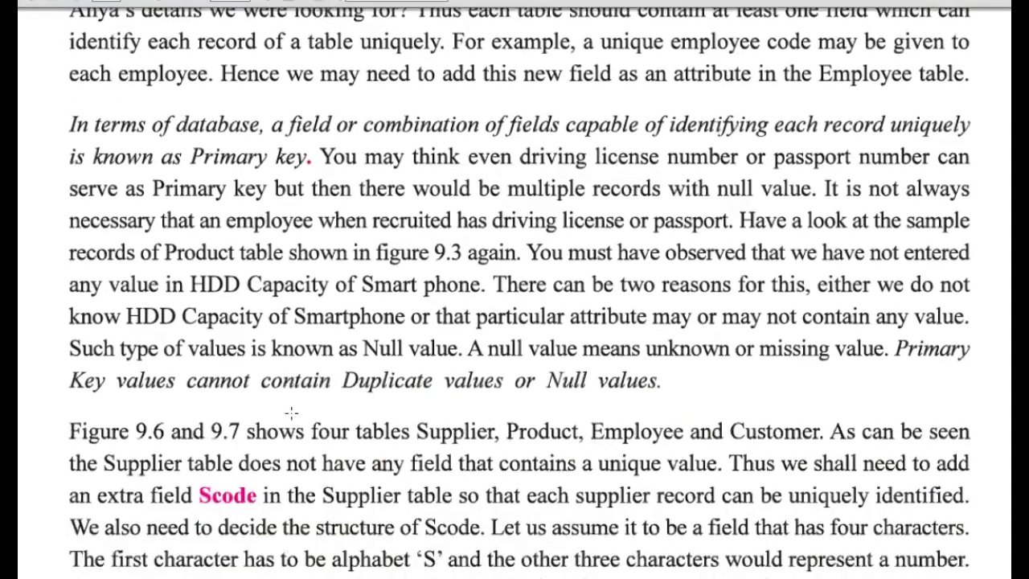
scroll(291, 412, "down", 1)
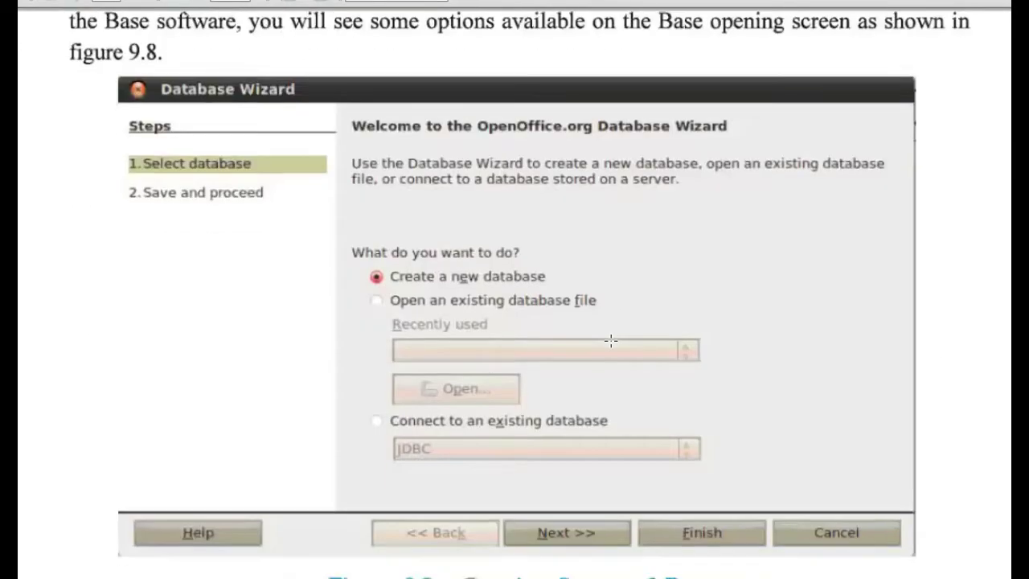
Scroll to page 199, which shows Figure 9.13 with the empty Supplier table in Data View
scroll(611, 341, "down", 1)
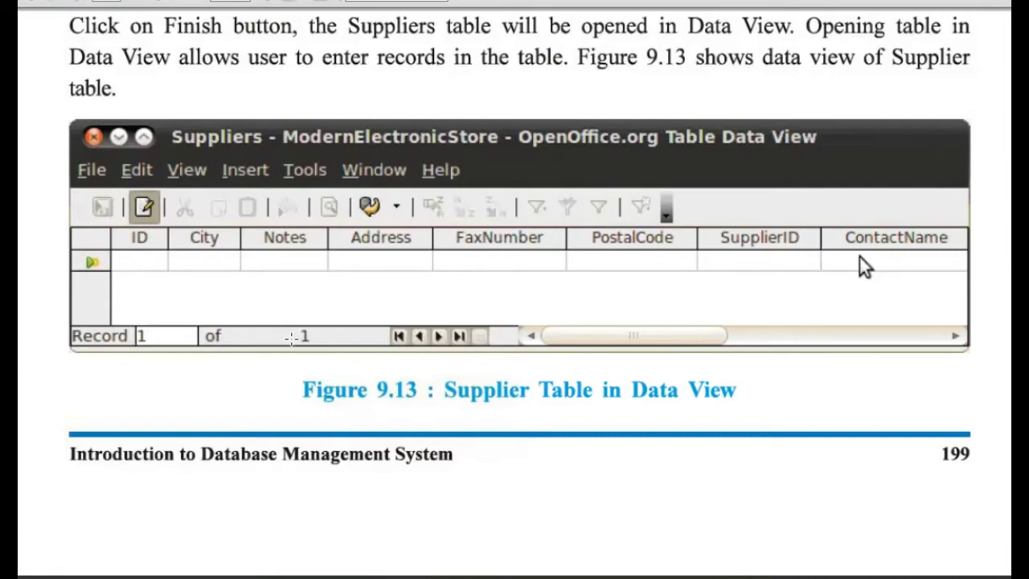
Scroll past Figure 9.14 to Figure 9.15, Editing Suppliers Table, on page 200
scroll(296, 340, "down", 10)
scroll(361, 244, "up", 1)
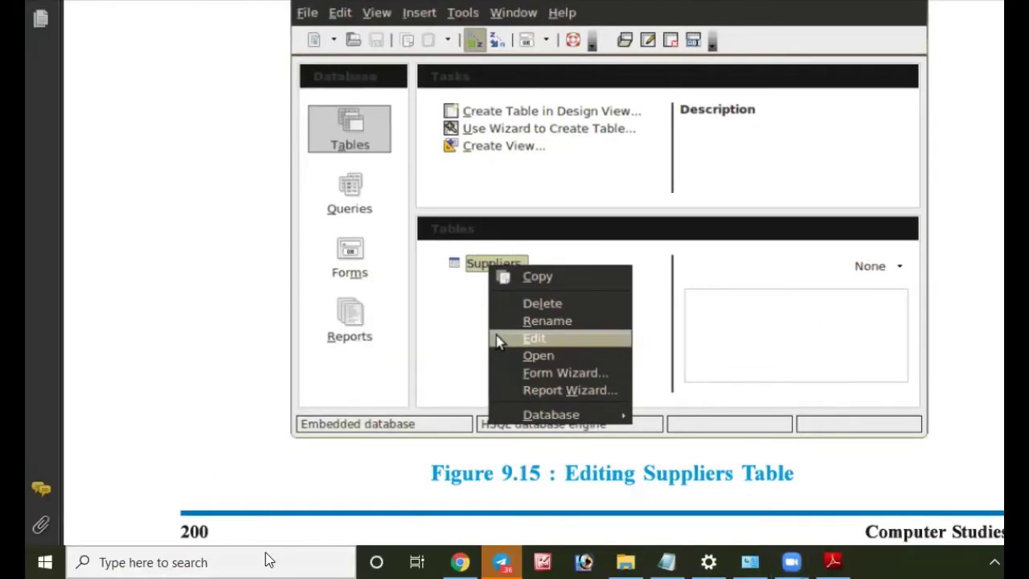
Launch OpenOffice Base from Windows search and open the recent '11th database practical.odb'
left_click(270, 560)
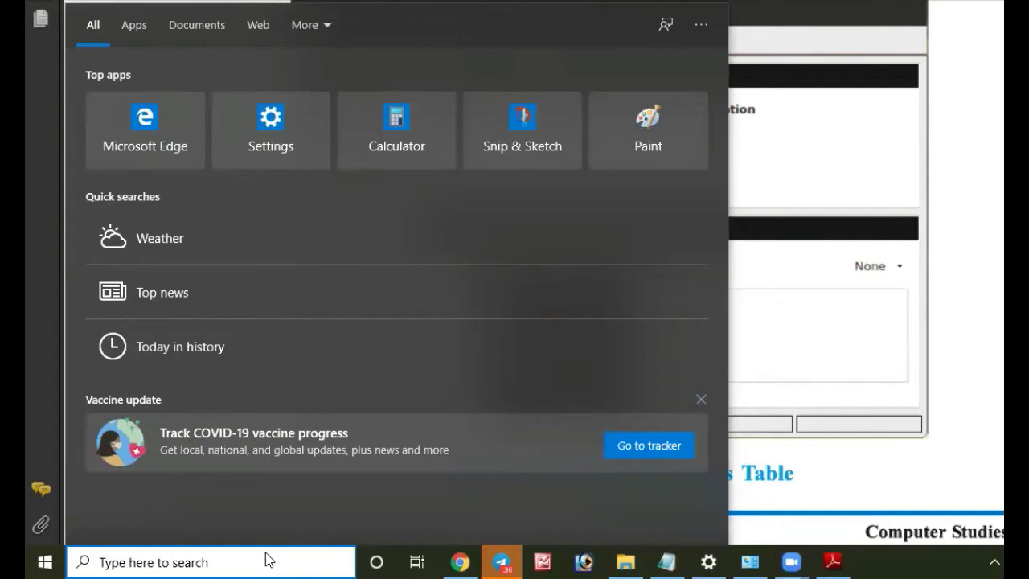
type("base")
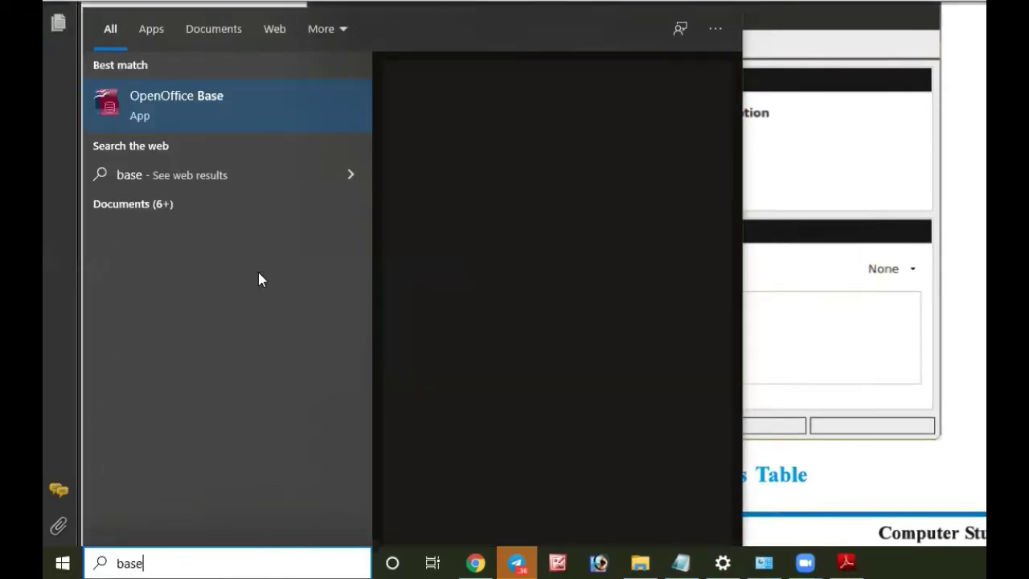
left_click(556, 168)
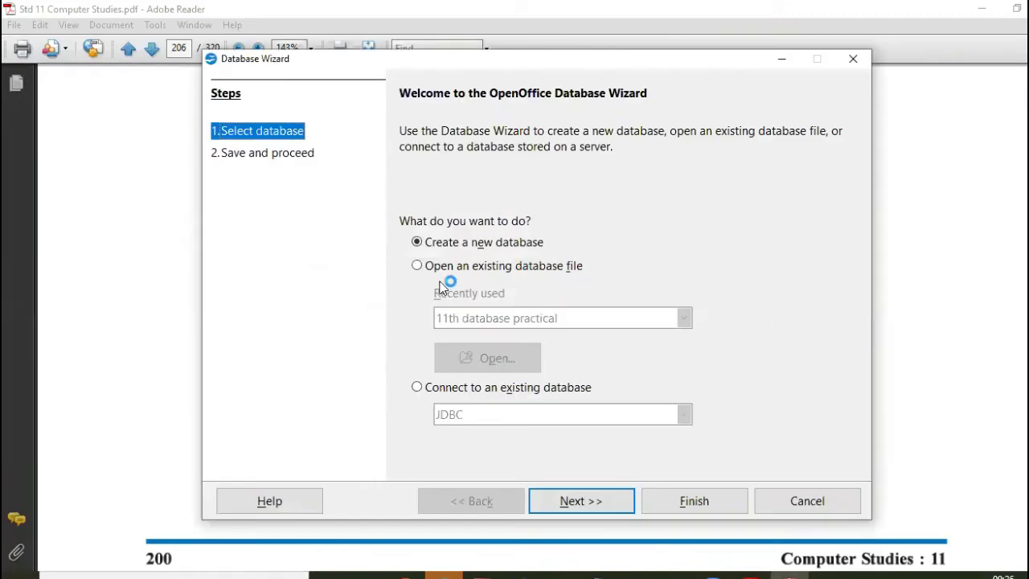
left_click(448, 267)
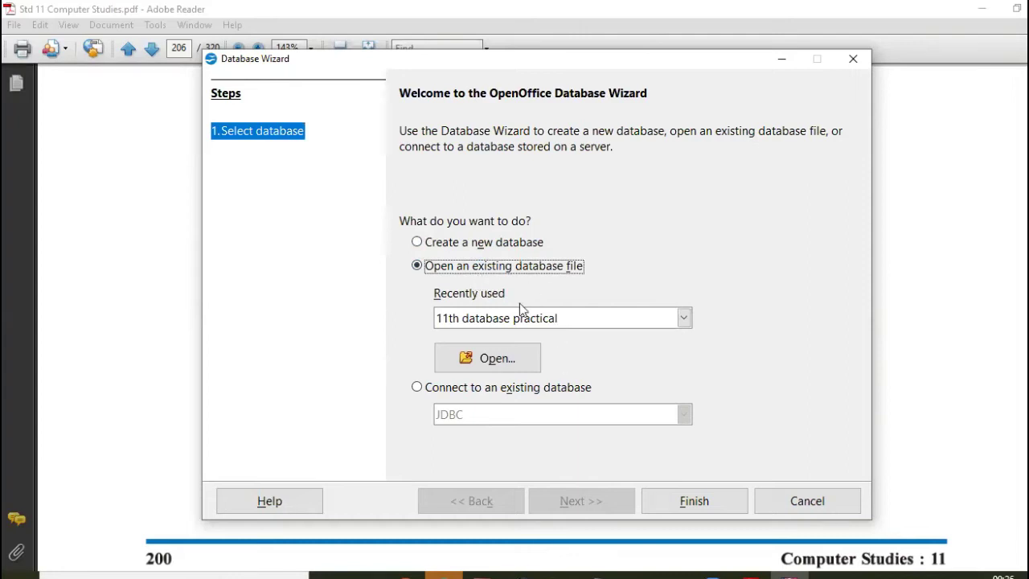
left_click(656, 501)
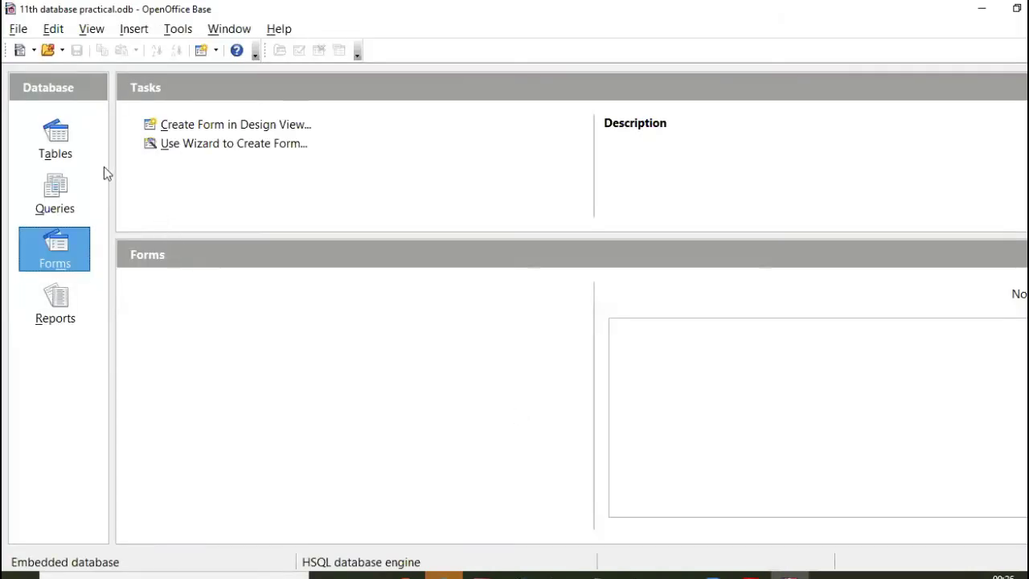
Browse the Tables and Queries sections, then select the Employee table in the tables list
left_click(63, 145)
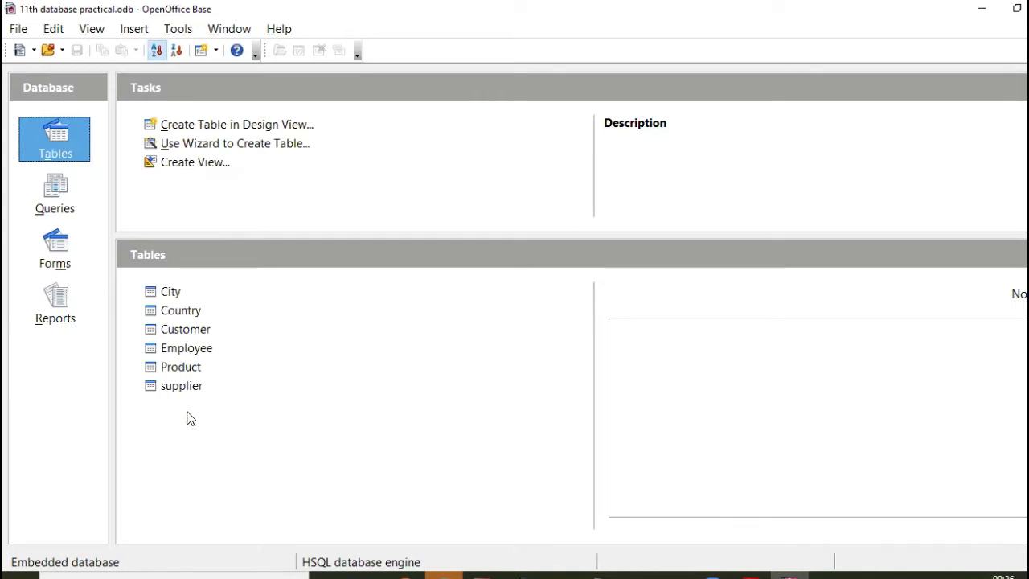
left_click(67, 210)
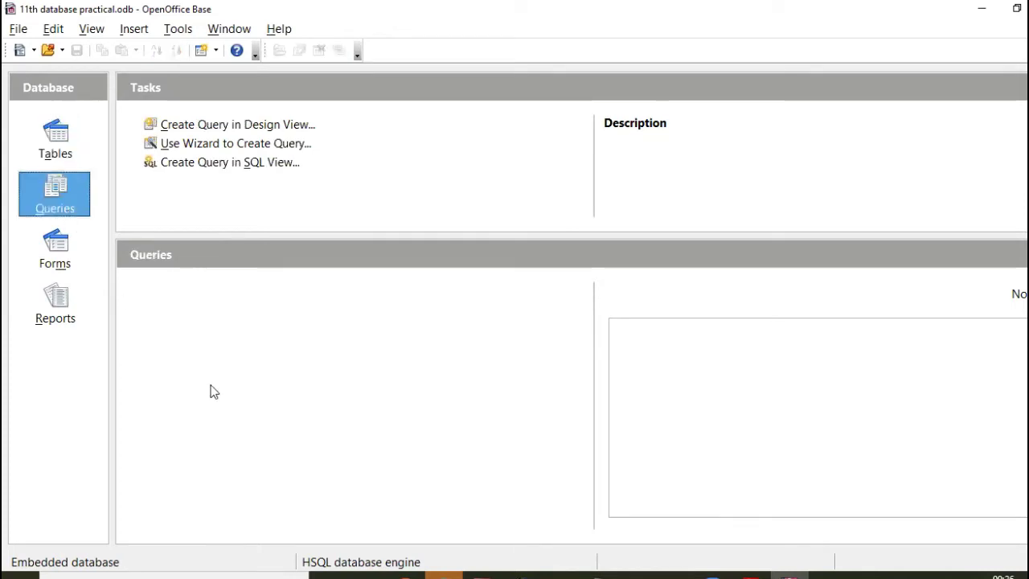
left_click(63, 149)
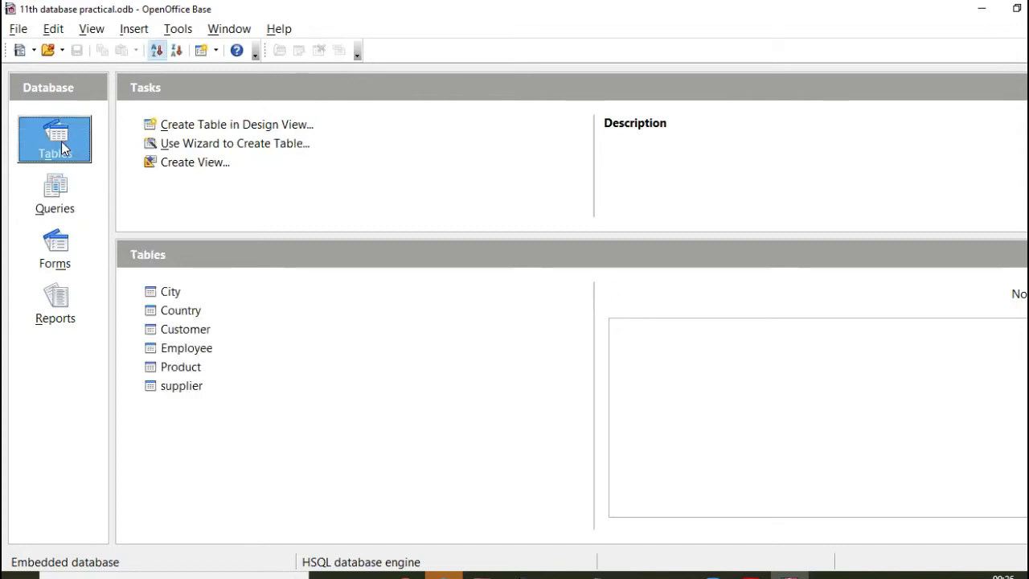
left_click(191, 354)
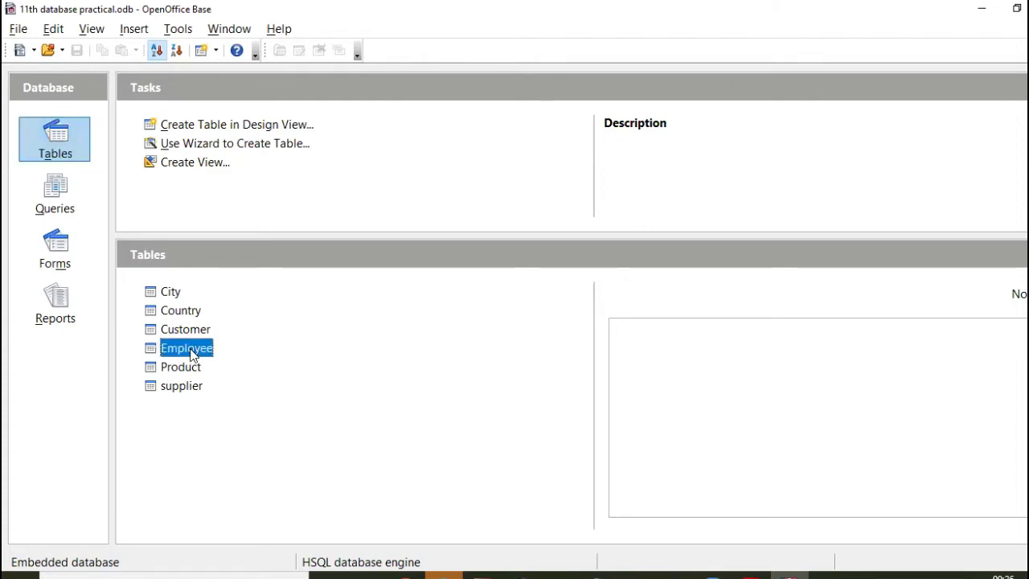
Preview the Employee records, then rename the Ecode field to Empcode in Design view and save
double_click(191, 354)
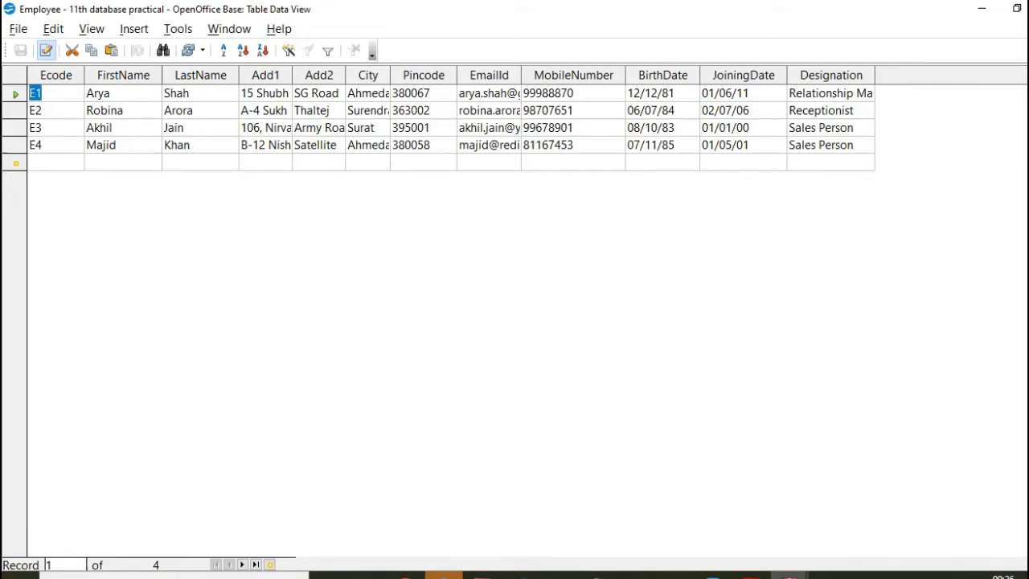
left_click(1028, 8)
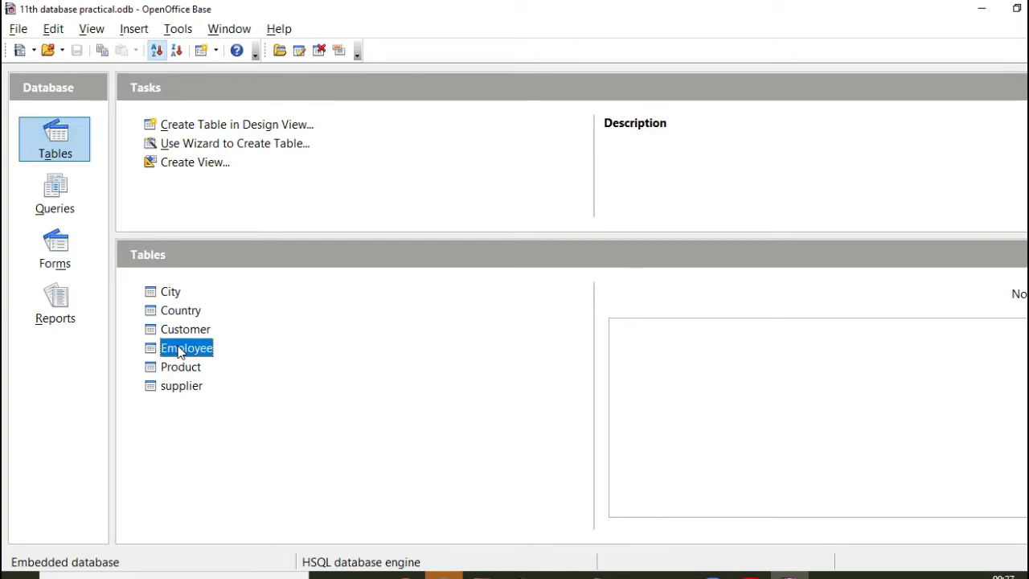
right_click(179, 350)
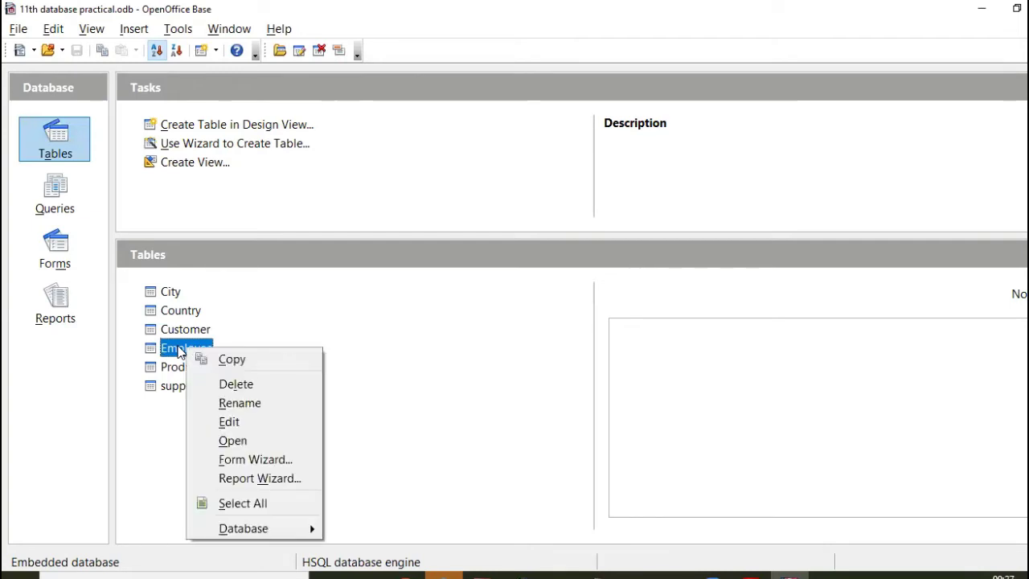
left_click(229, 423)
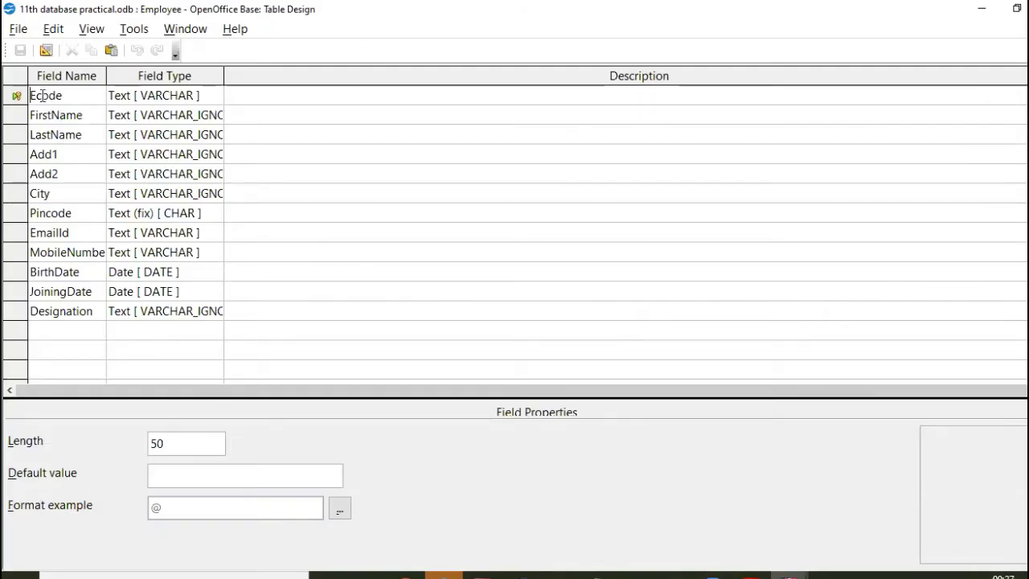
left_click(39, 96)
type("mp")
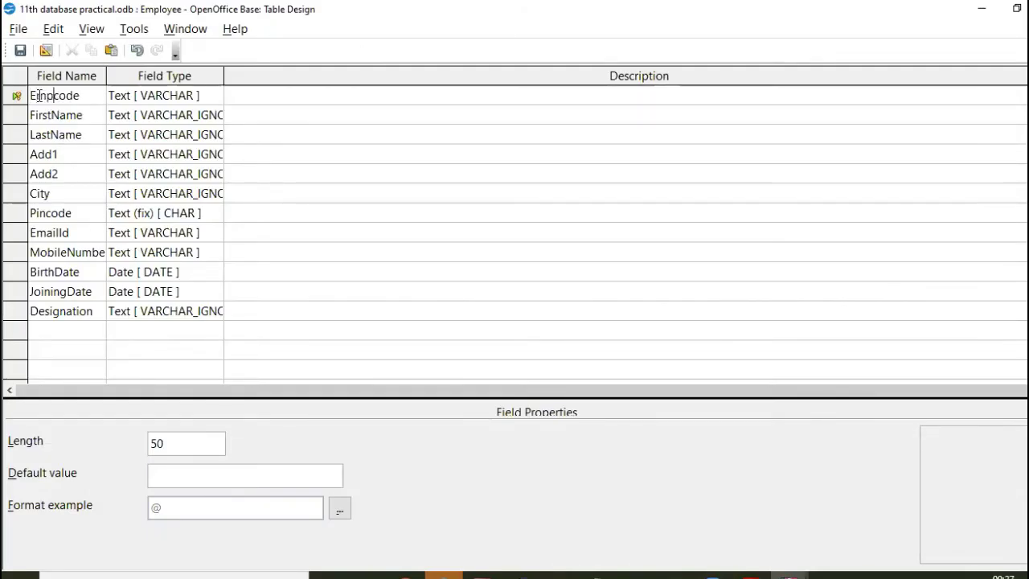
left_click(20, 50)
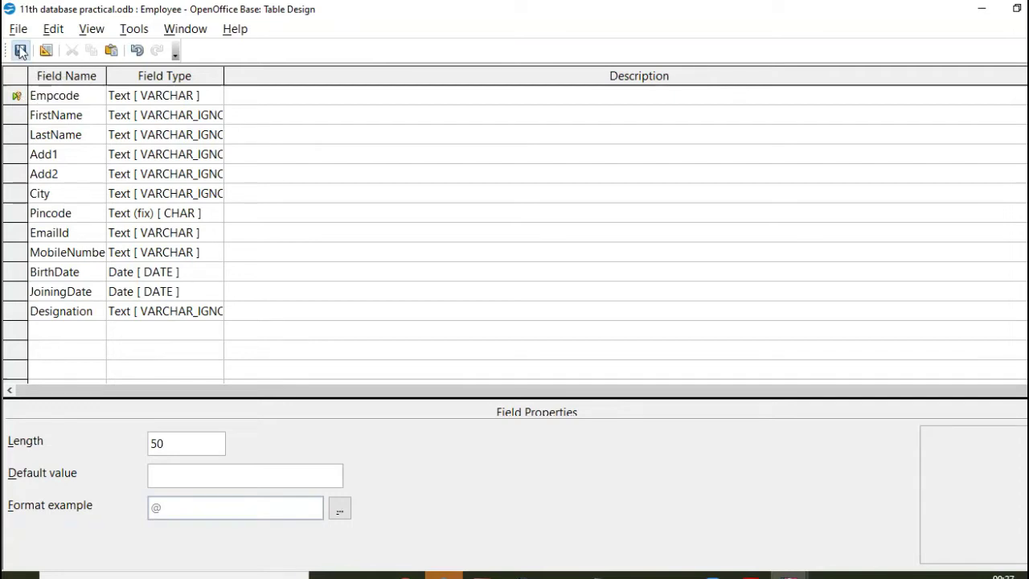
left_click(1021, 8)
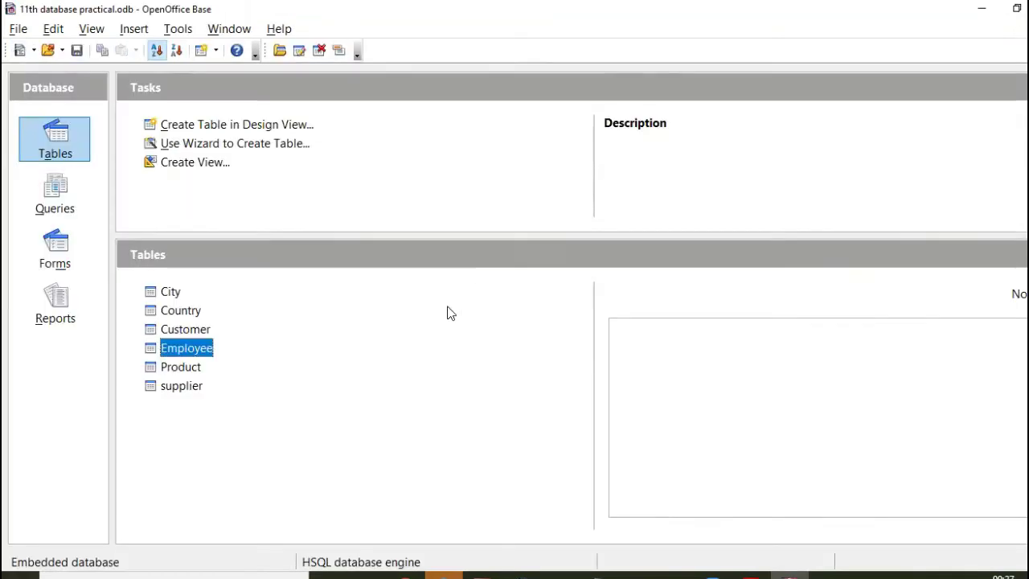
Open the Employee table, select record E3 and choose Delete Rows
double_click(195, 349)
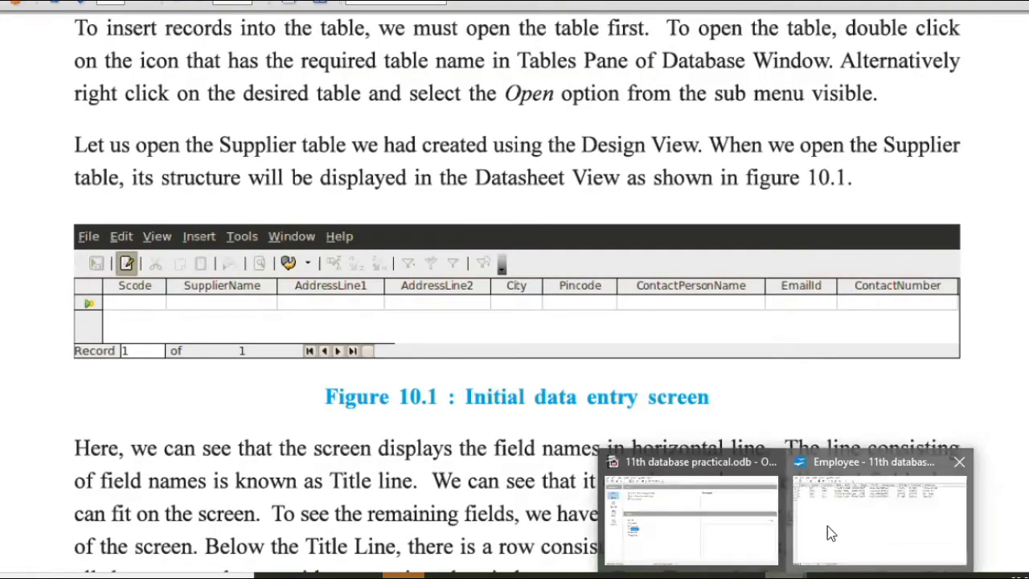
left_click(829, 529)
left_click(52, 166)
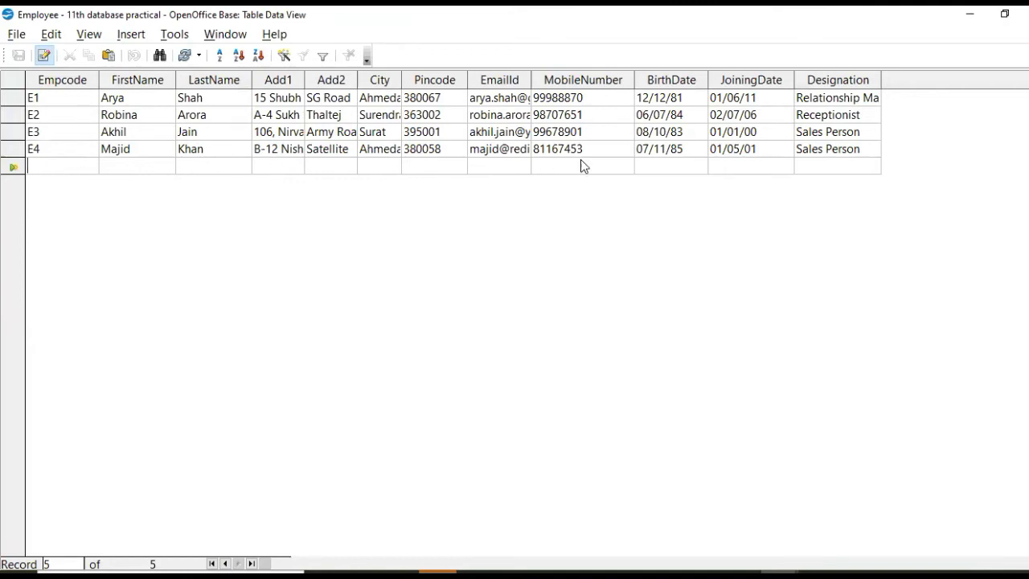
left_click(15, 133)
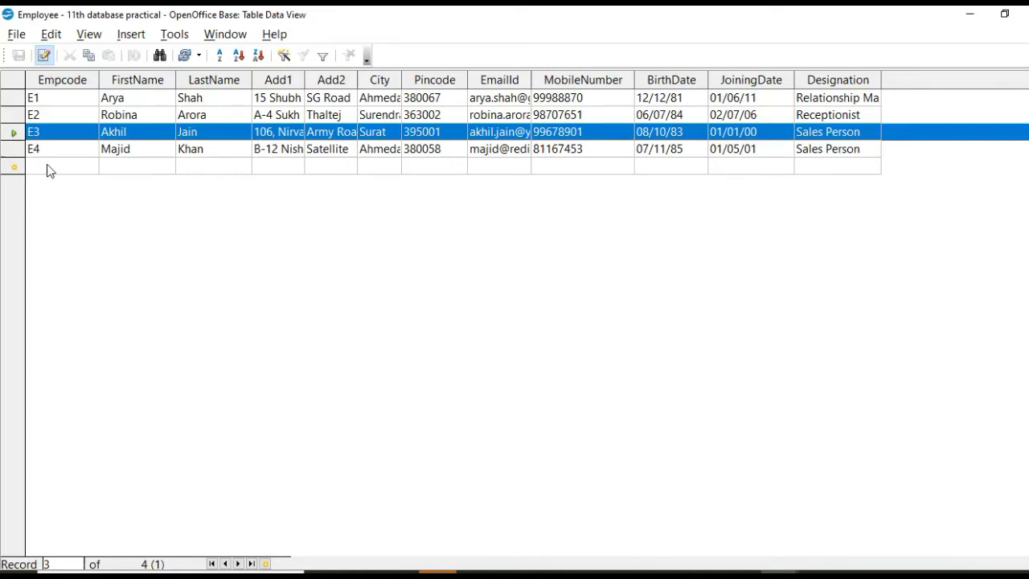
right_click(14, 137)
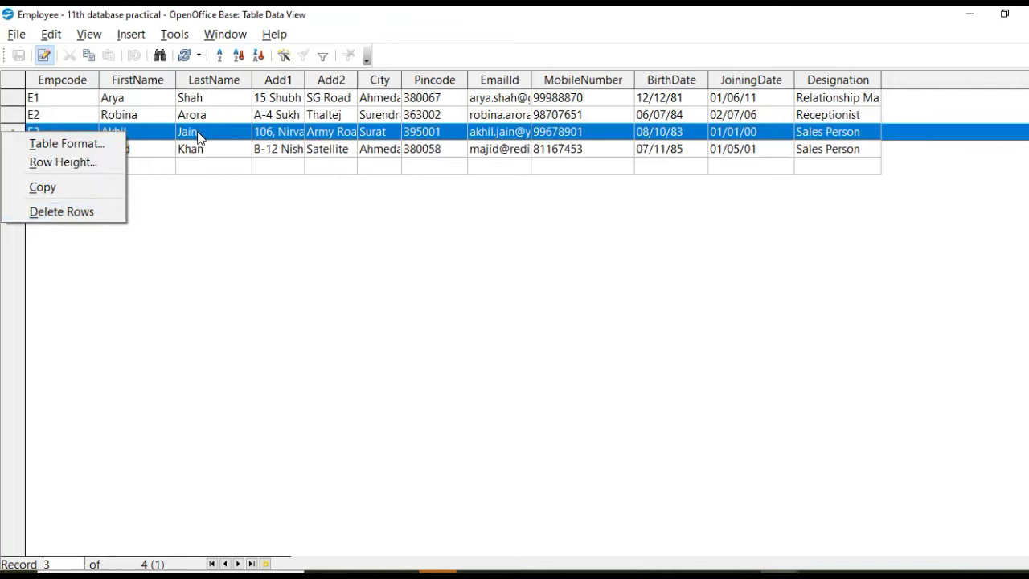
left_click(98, 212)
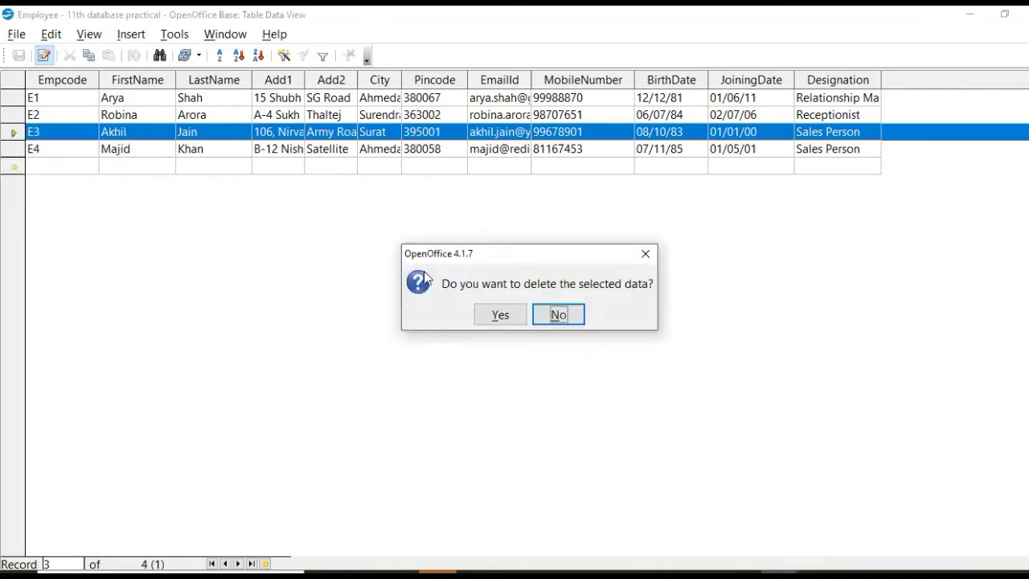
Confirm deleting E3, read the textbook's record selector paragraph, and reopen the Employee table
left_click(517, 316)
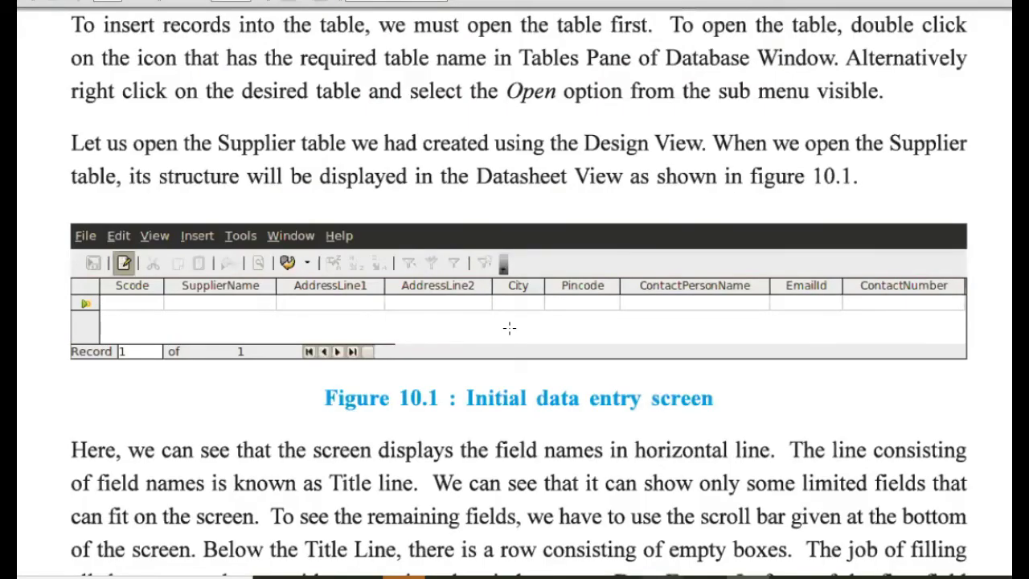
scroll(549, 100, "down", 5)
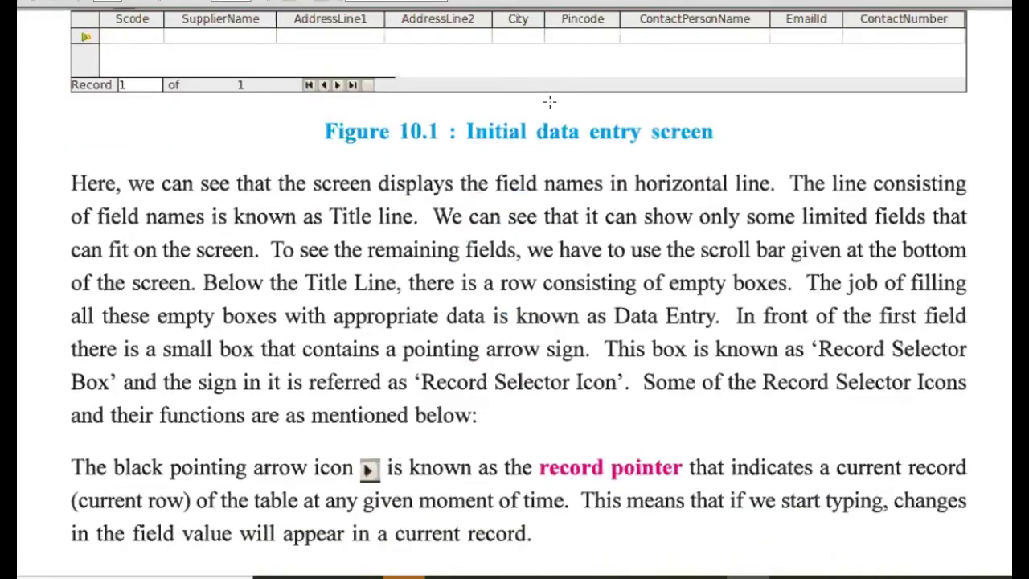
scroll(549, 100, "down", 3)
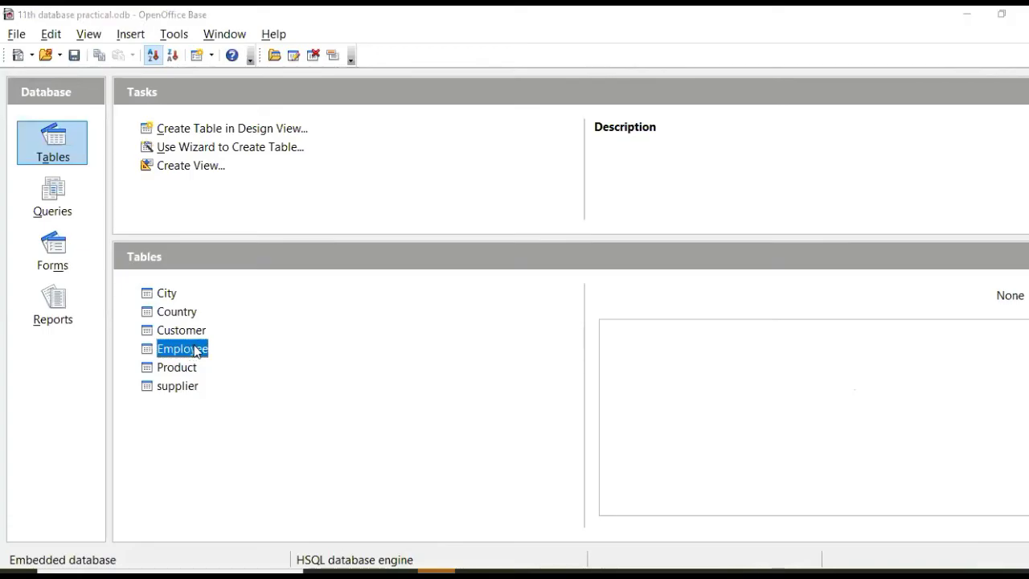
double_click(183, 349)
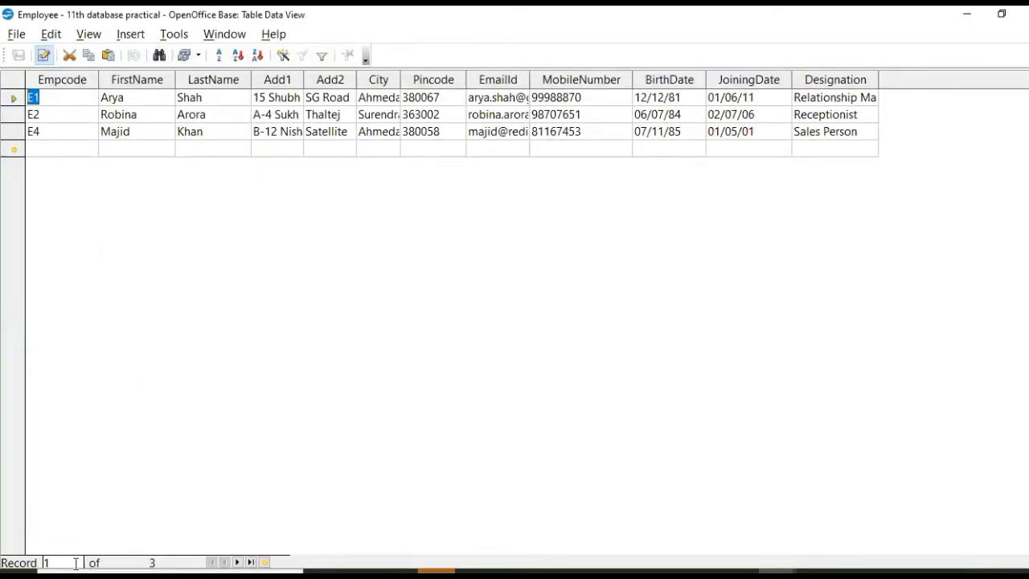
Select the E2 and E4 employee records in the Employee table
left_click(12, 118)
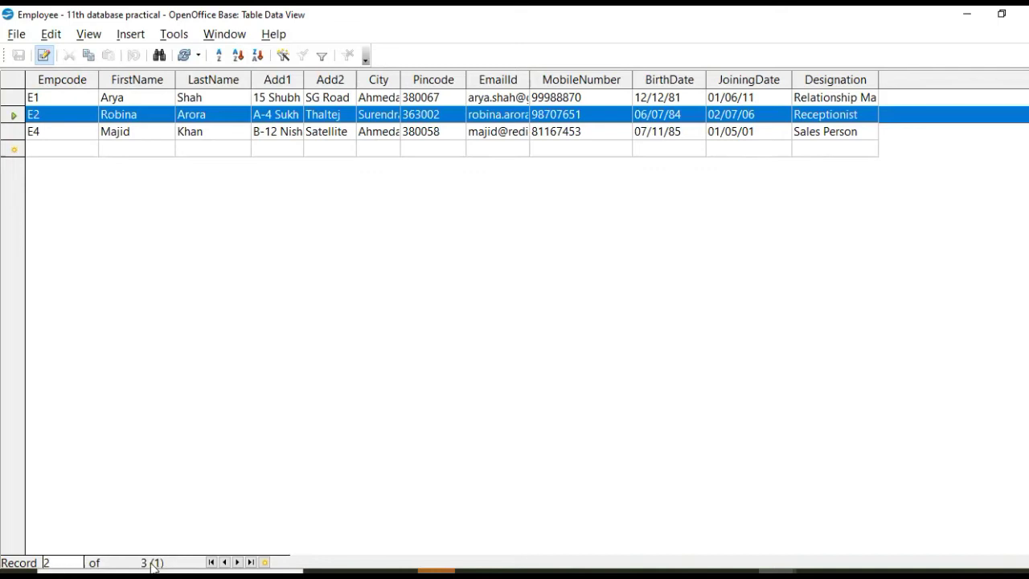
left_click(14, 132)
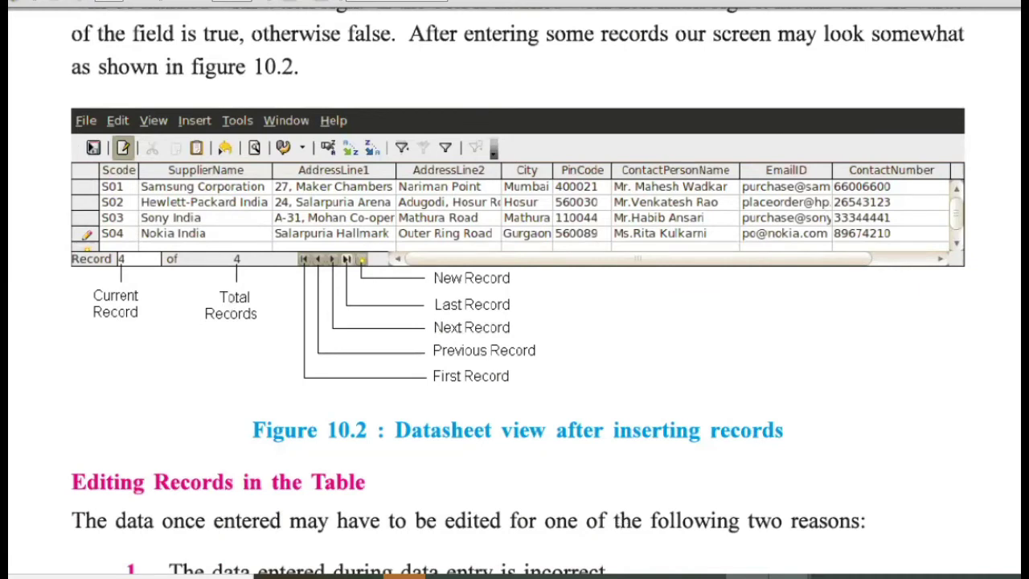
Bring the Employee table forward and step through its first, last and second records
mouse_move(837, 563)
left_click(849, 542)
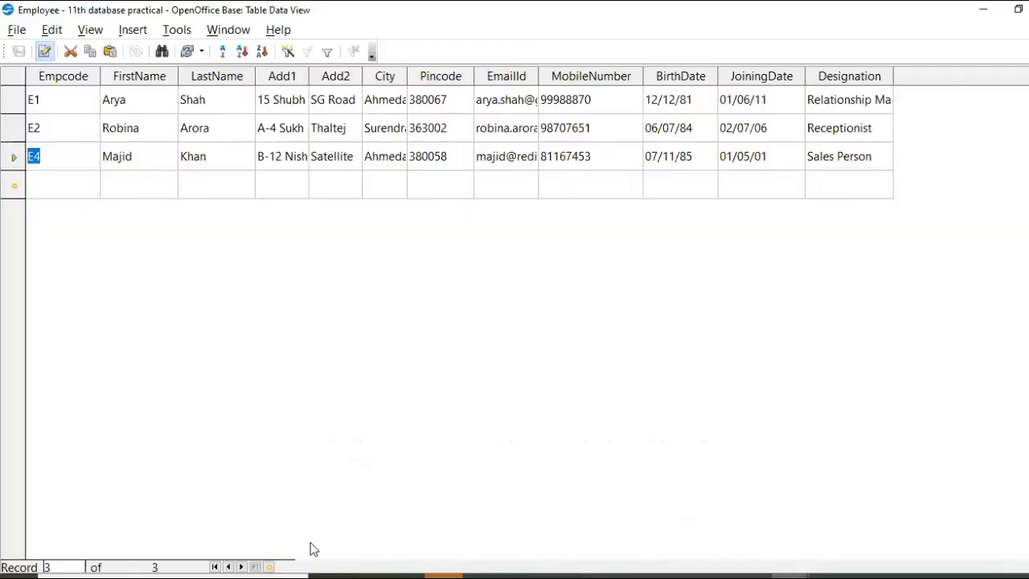
left_click(214, 567)
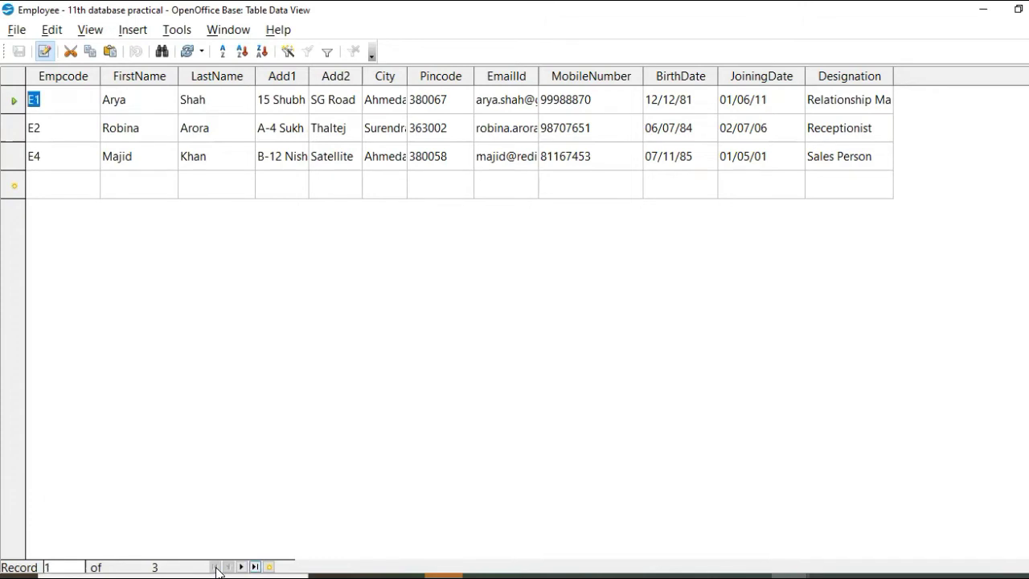
key("Down")
key("Down")
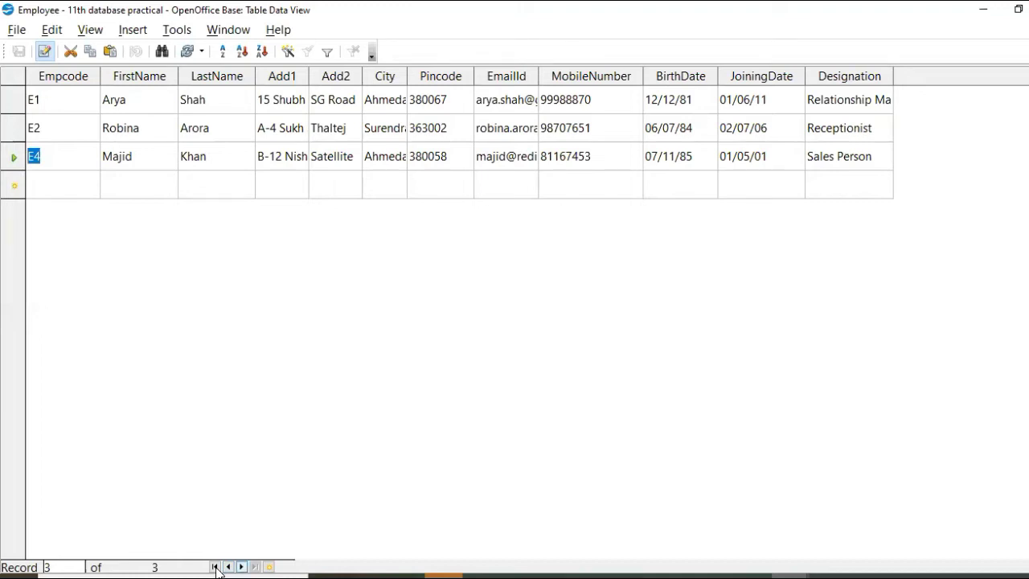
left_click(216, 568)
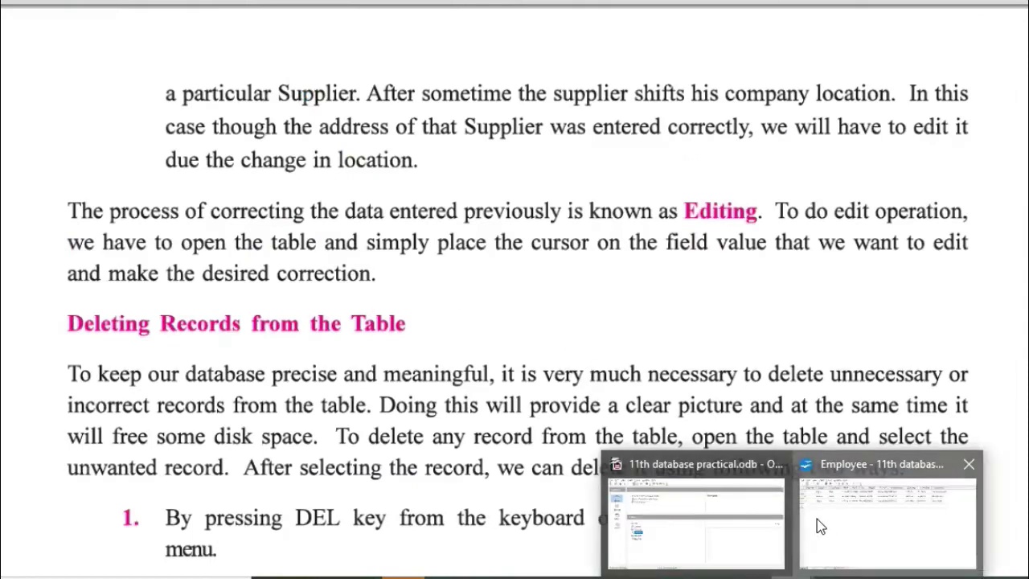
left_click(817, 521)
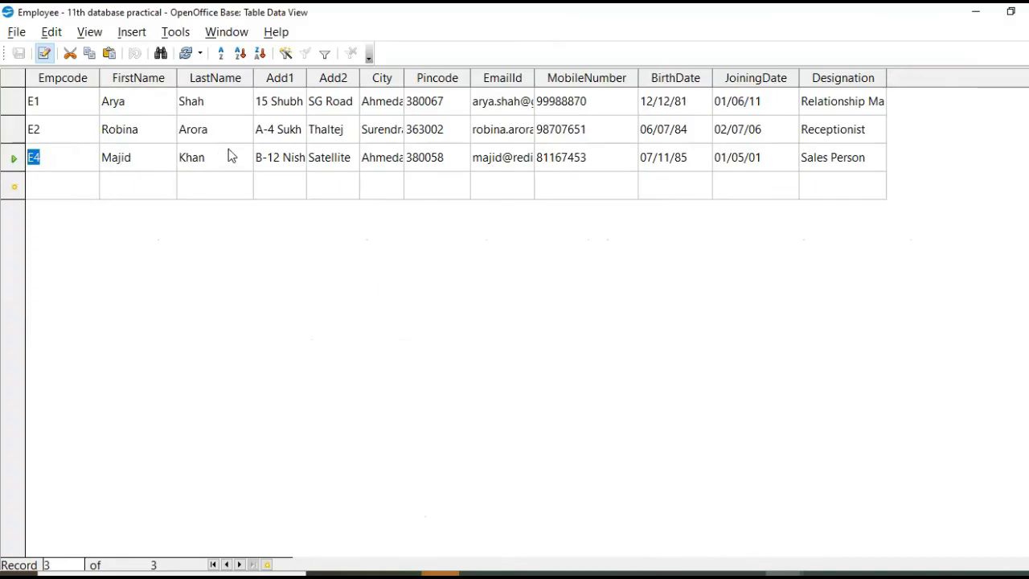
left_click(368, 139)
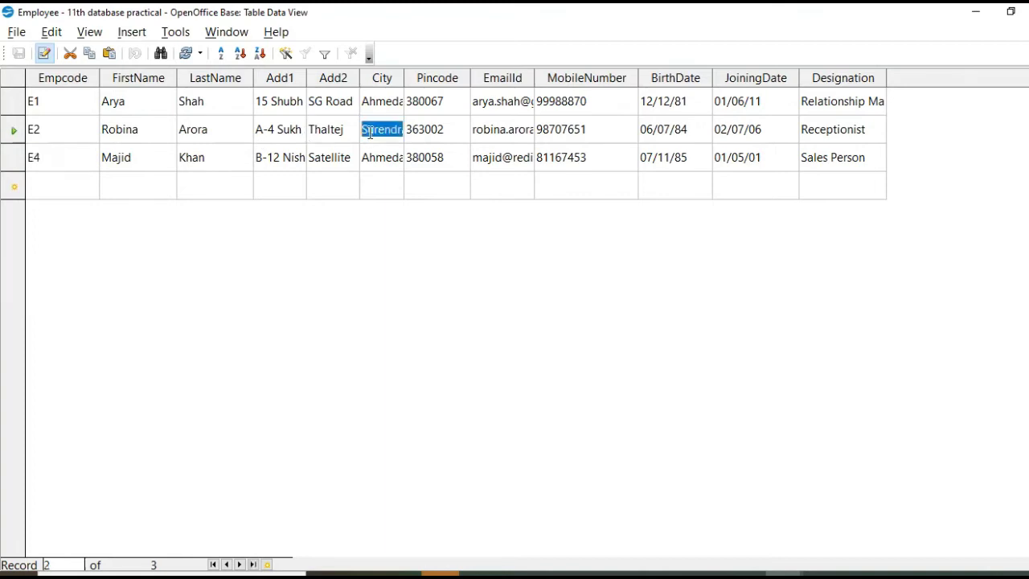
left_click(433, 137)
left_click(494, 132)
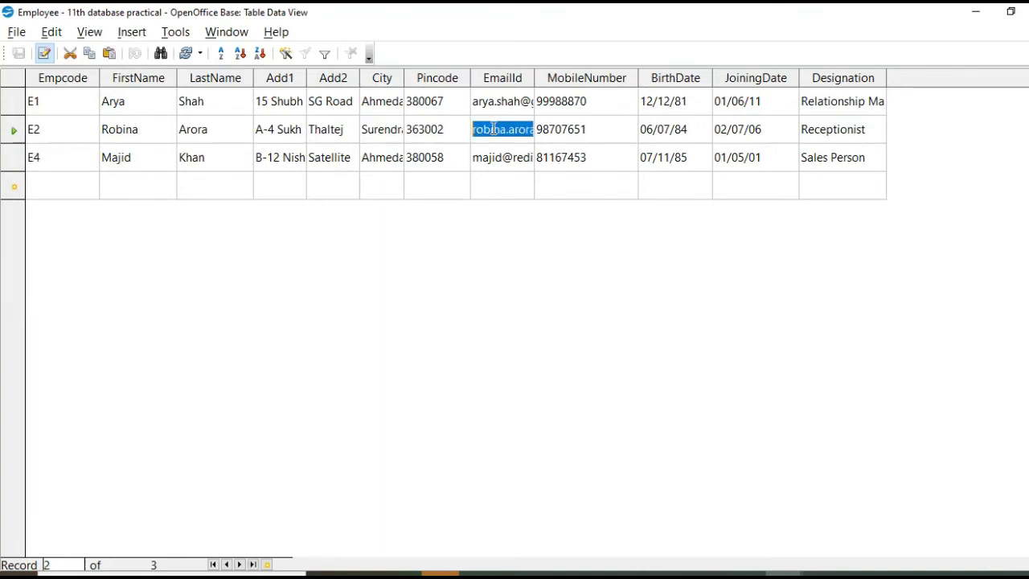
left_click(575, 132)
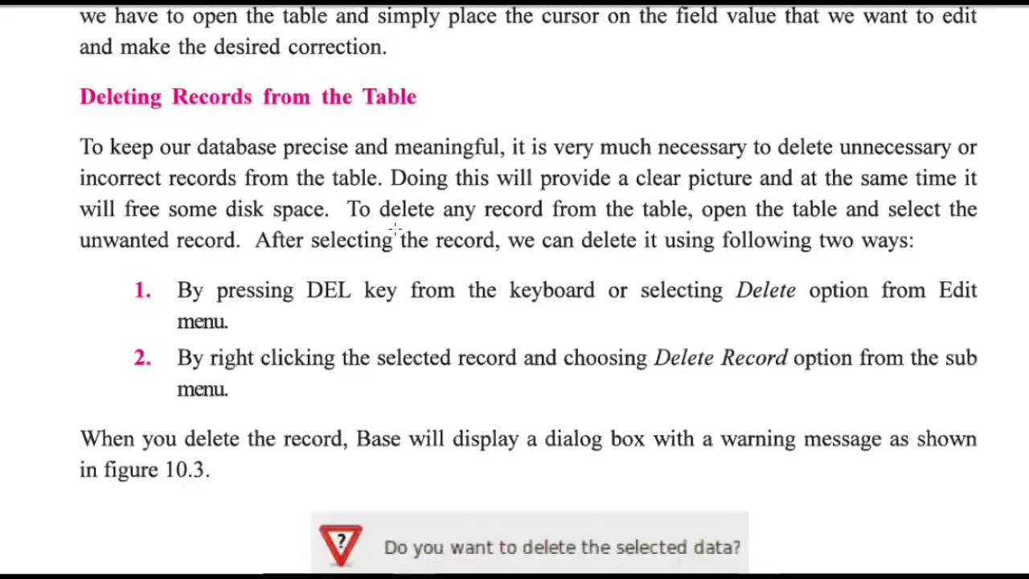
Scroll the textbook past Figure 10.3 down to the Sorting Data in the Table section
scroll(402, 275, "down", 3)
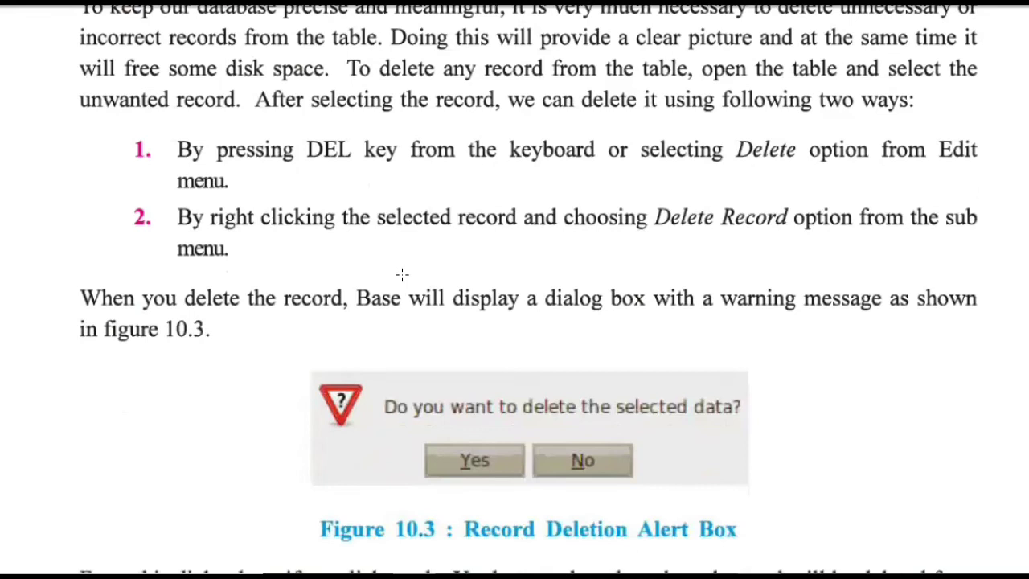
scroll(402, 275, "down", 1)
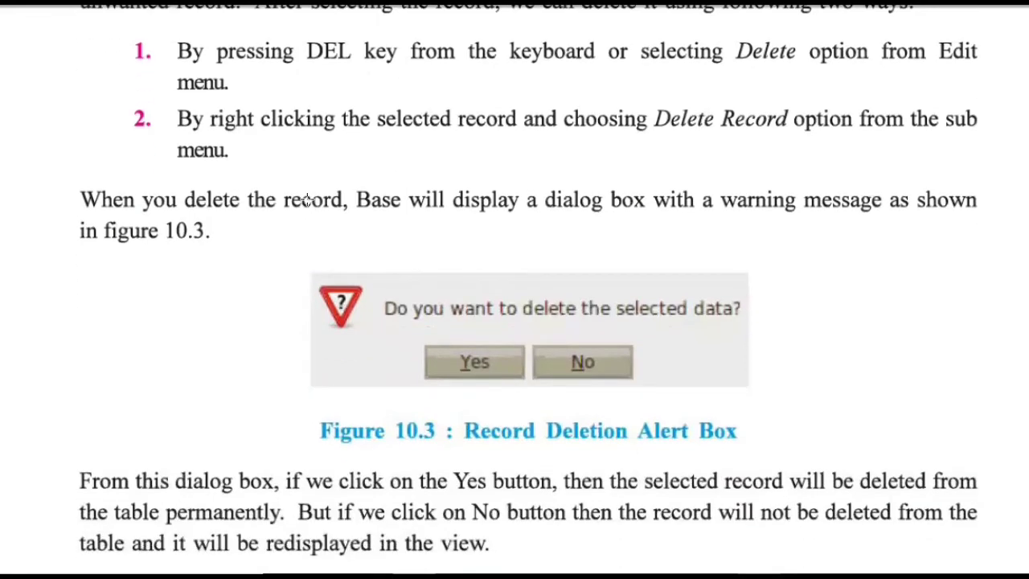
scroll(308, 201, "down", 2)
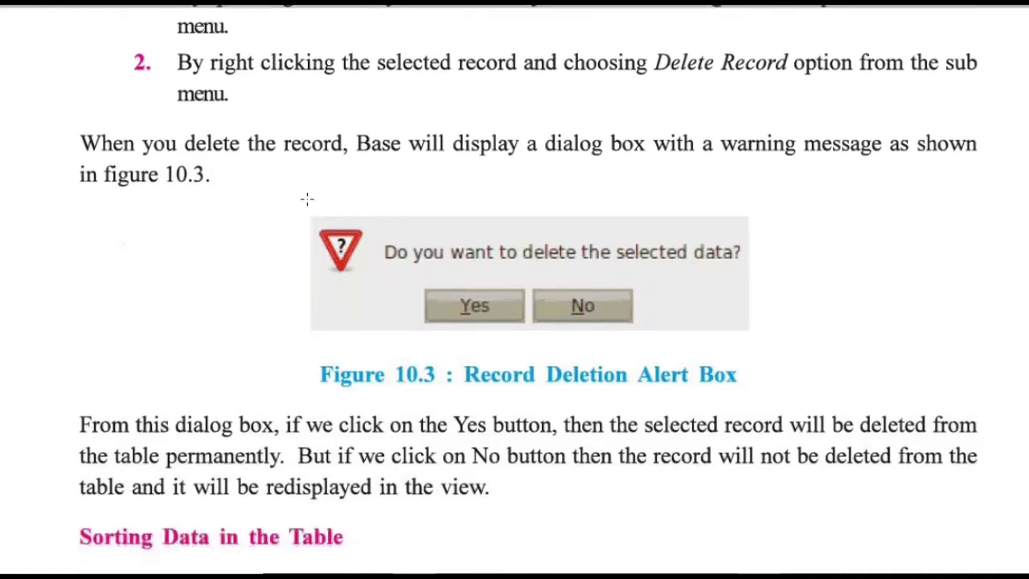
scroll(307, 200, "down", 1)
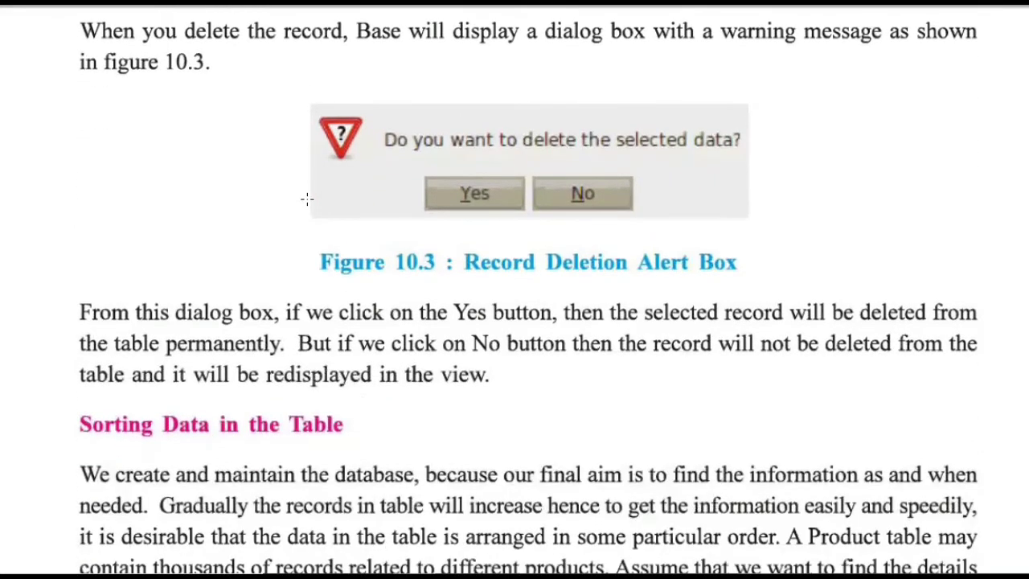
scroll(308, 199, "down", 4)
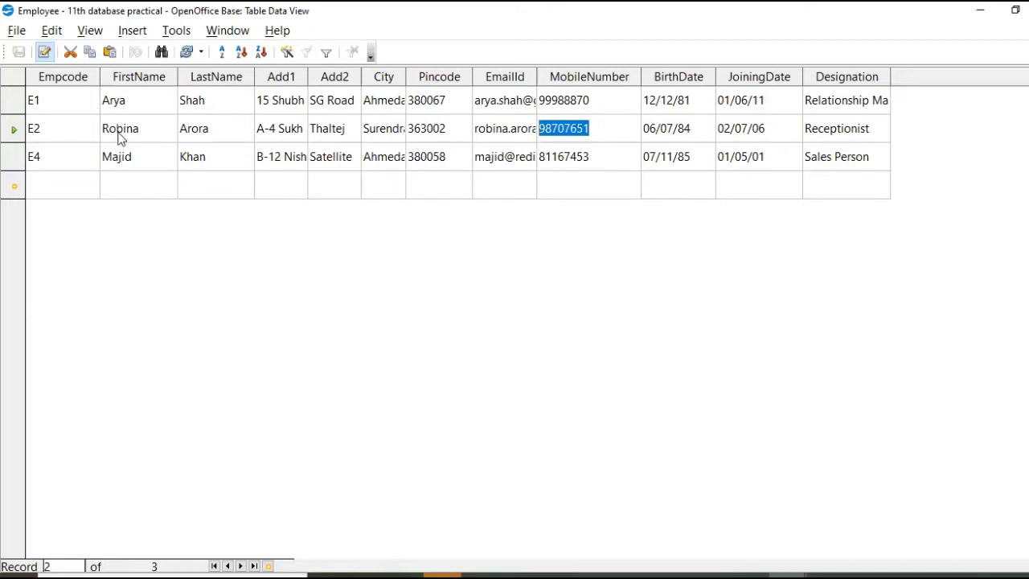
Sort the Employee records by FirstName ascending, then re-sort them descending
left_click(136, 80)
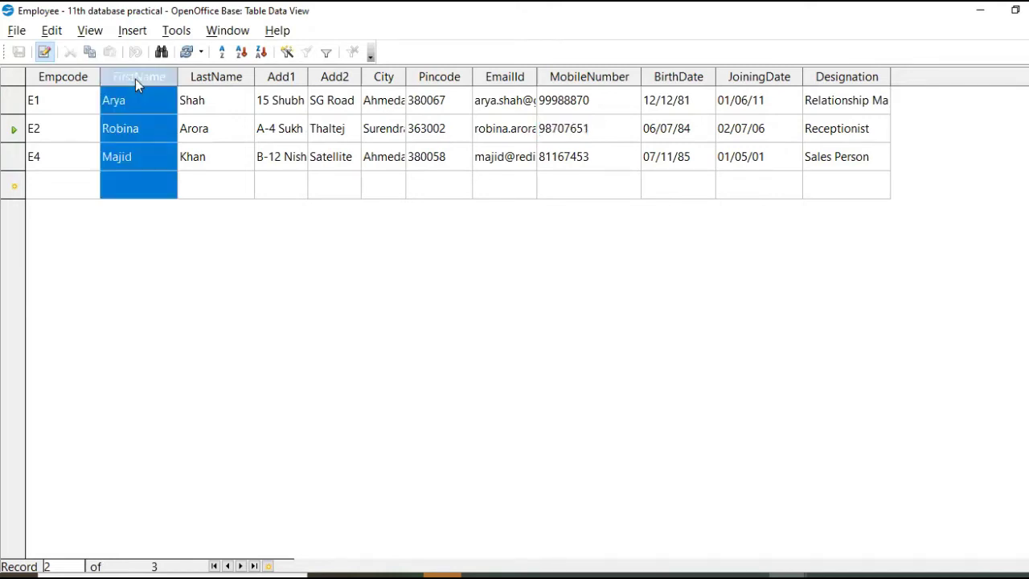
left_click(241, 53)
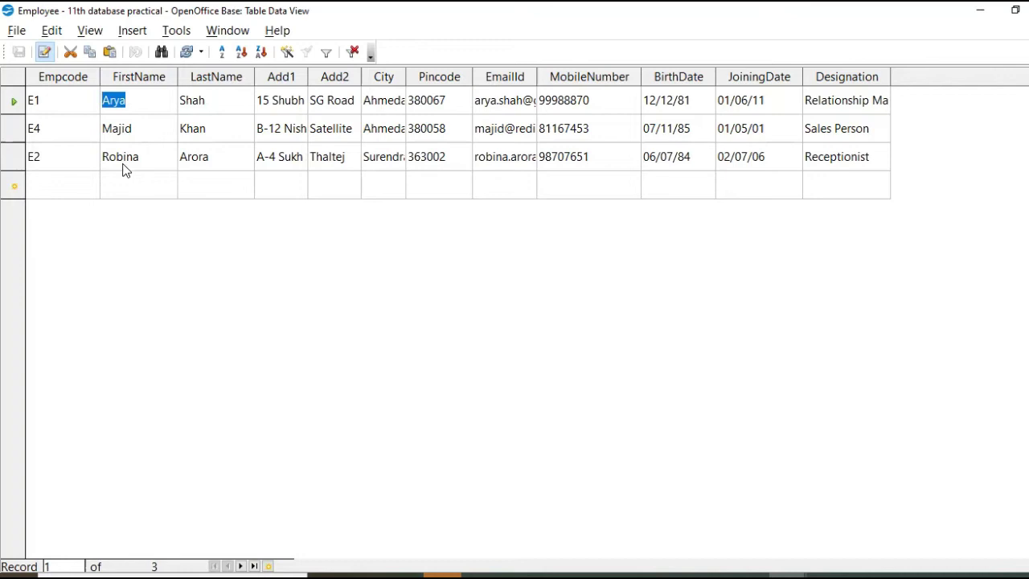
left_click(134, 74)
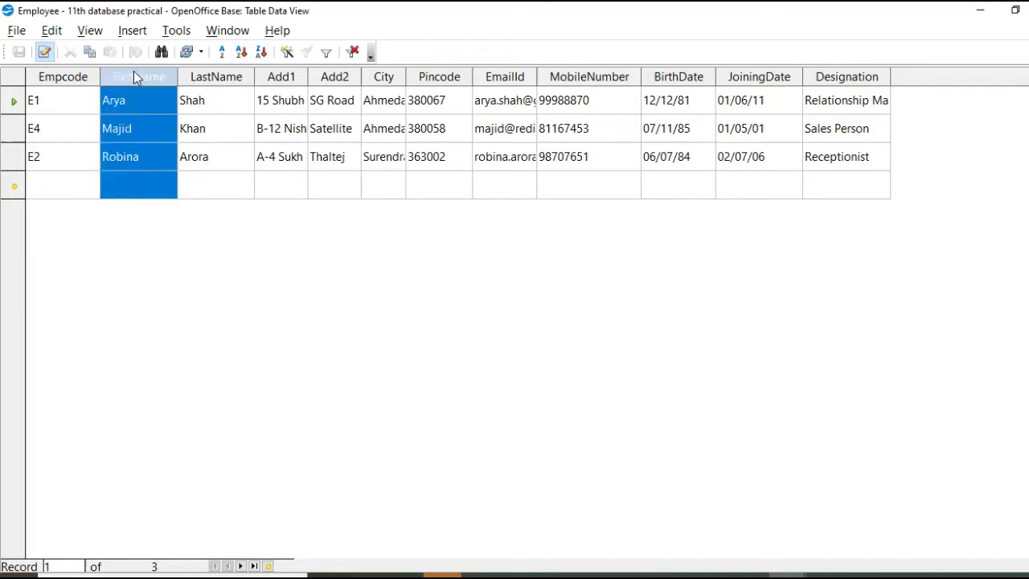
left_click(267, 54)
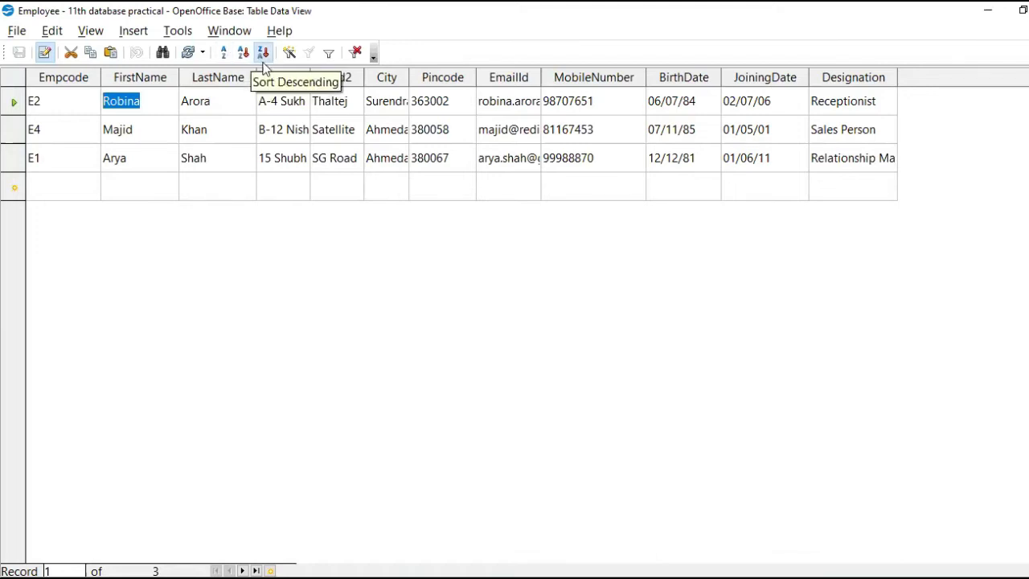
In Sort Order, sort ascending by FirstName, then LastName, then City, and apply it
left_click(225, 52)
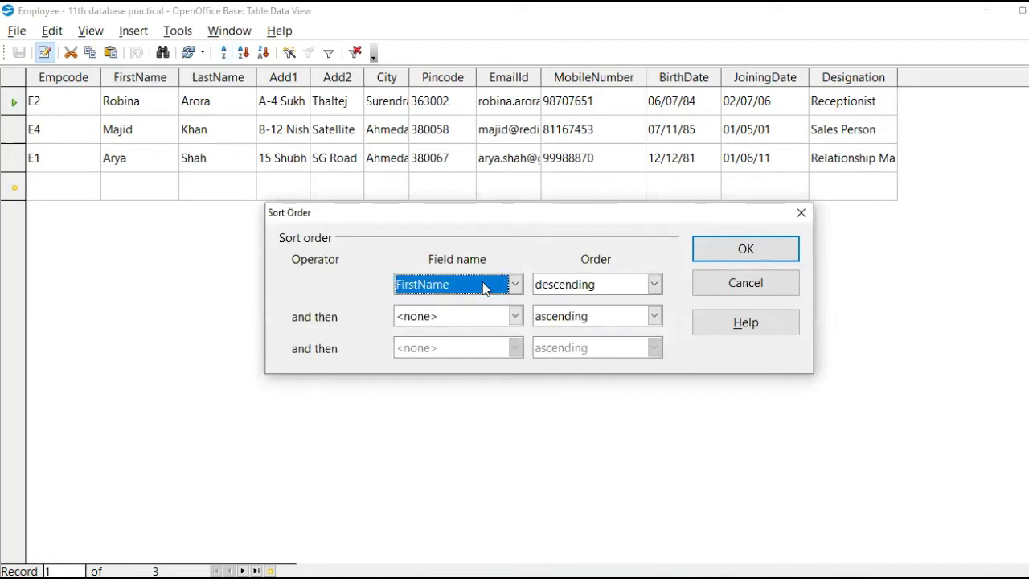
left_click(563, 288)
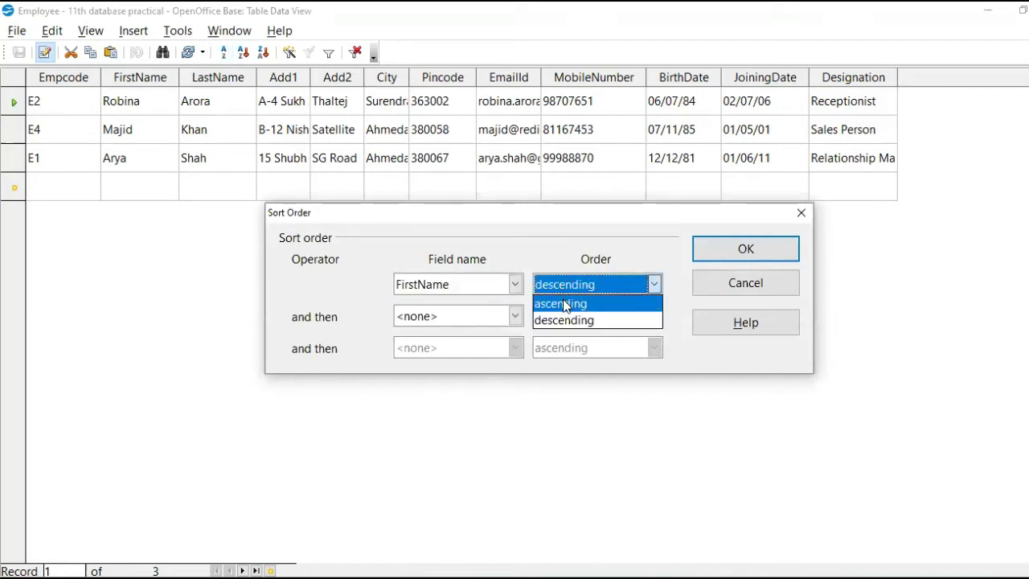
left_click(562, 304)
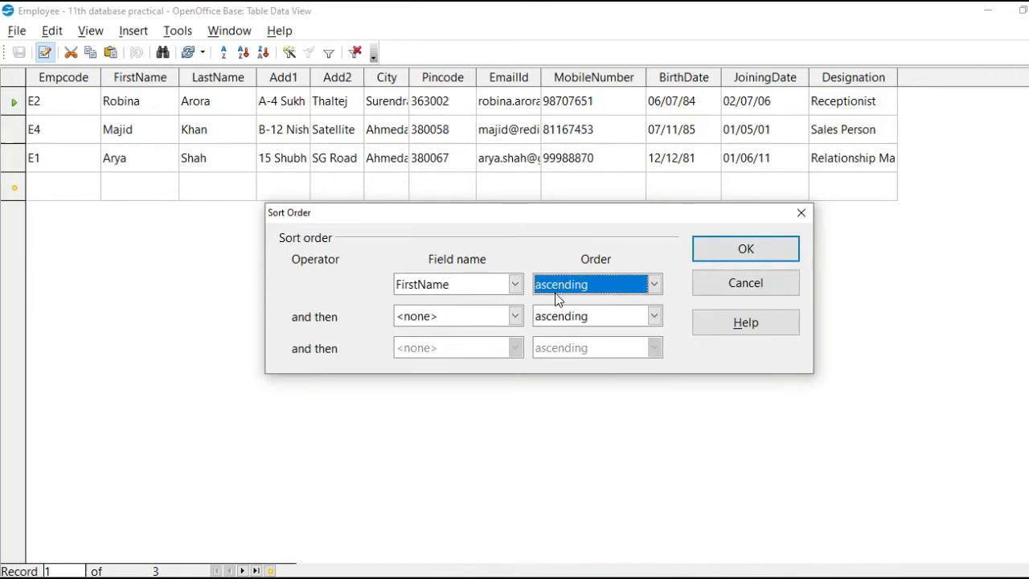
left_click(494, 318)
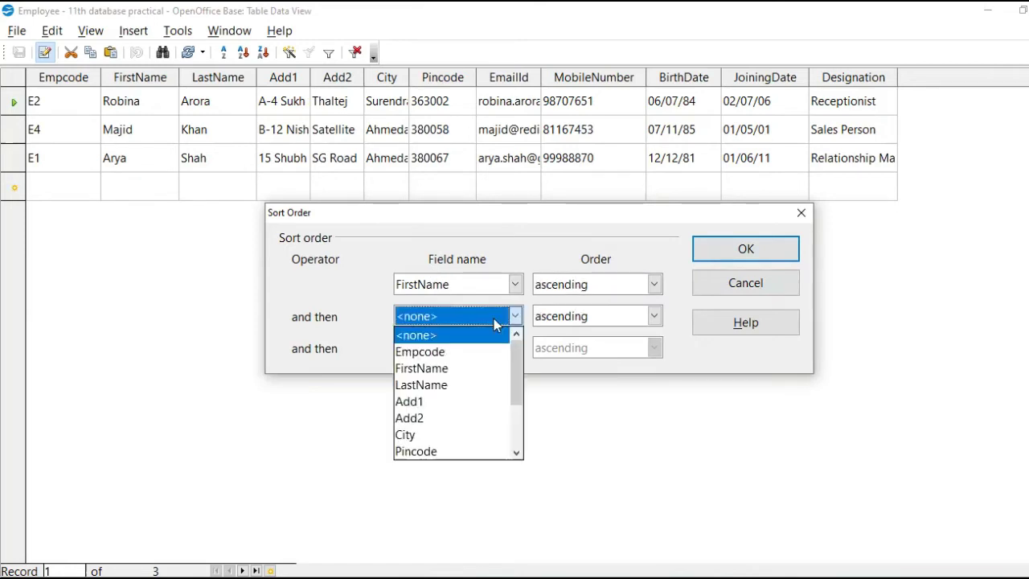
left_click(474, 386)
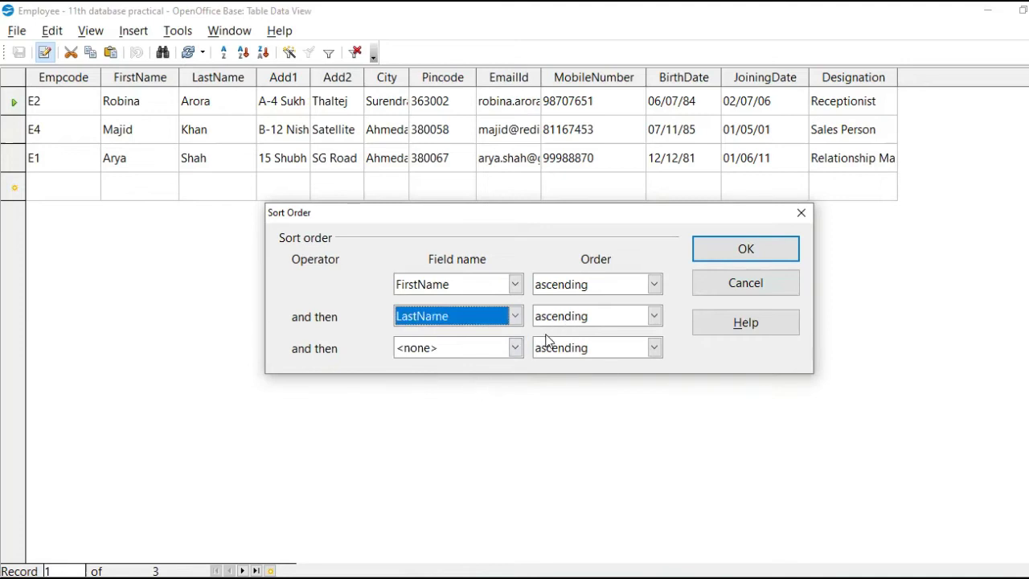
left_click(485, 349)
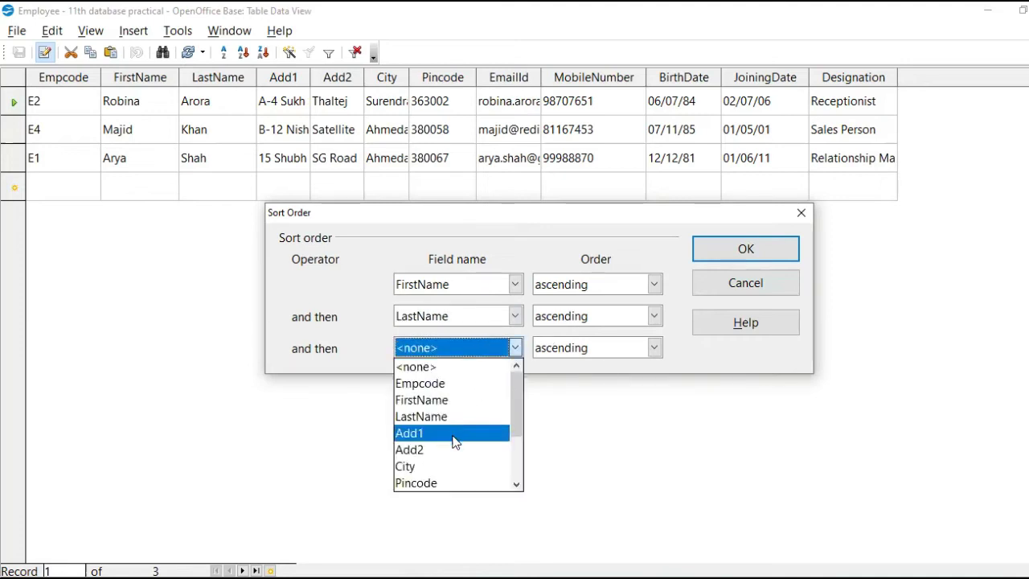
left_click(462, 470)
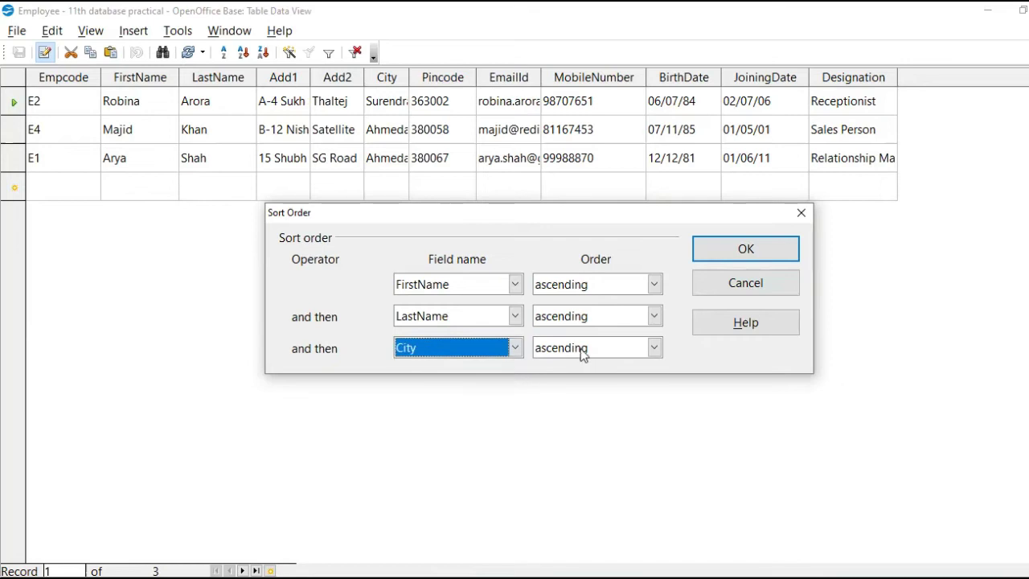
left_click(759, 250)
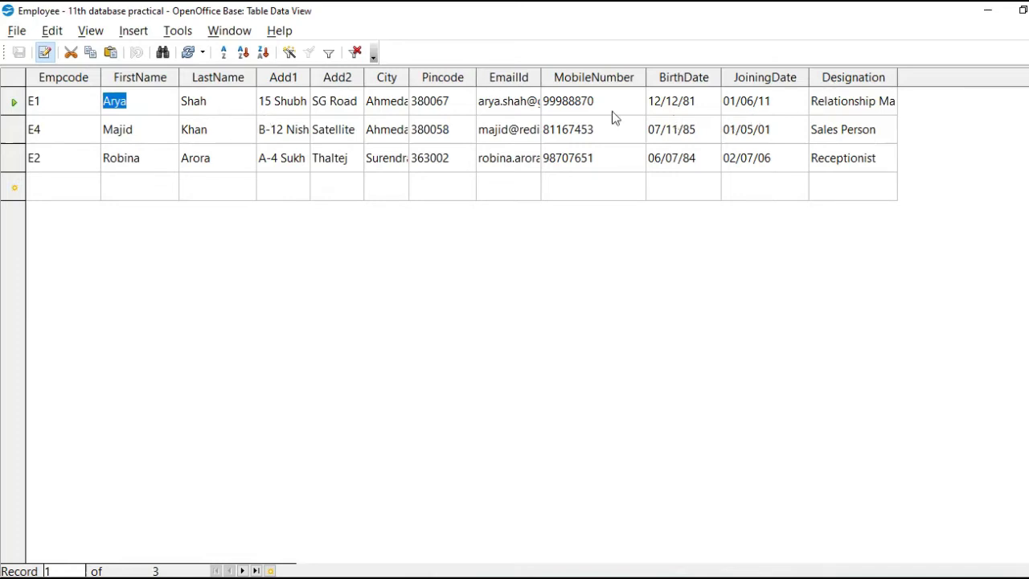
Widen the City column, then scroll the textbook to Controlling Data Redundancy
left_click_drag(409, 74, 449, 75)
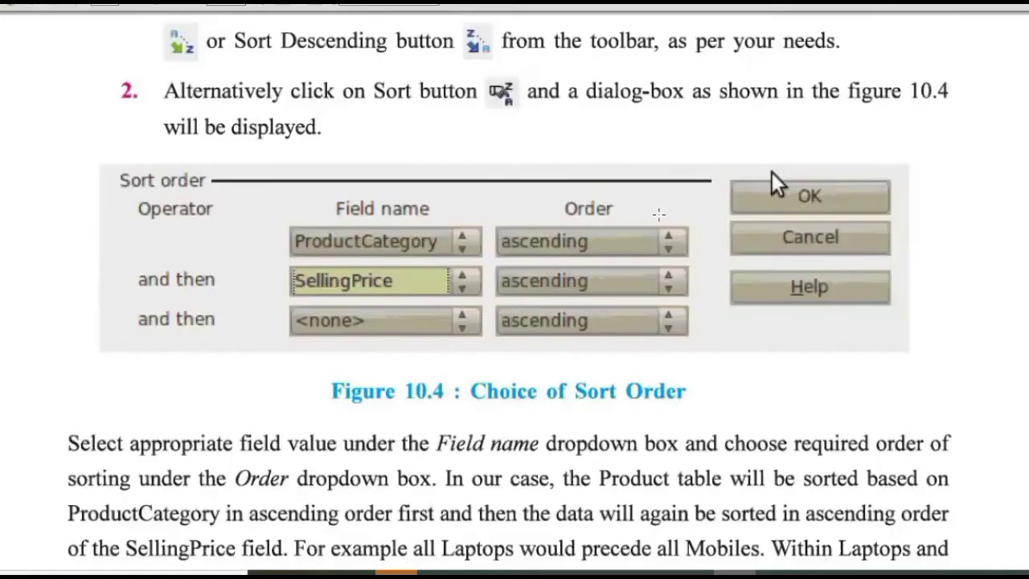
scroll(460, 231, "down", 3)
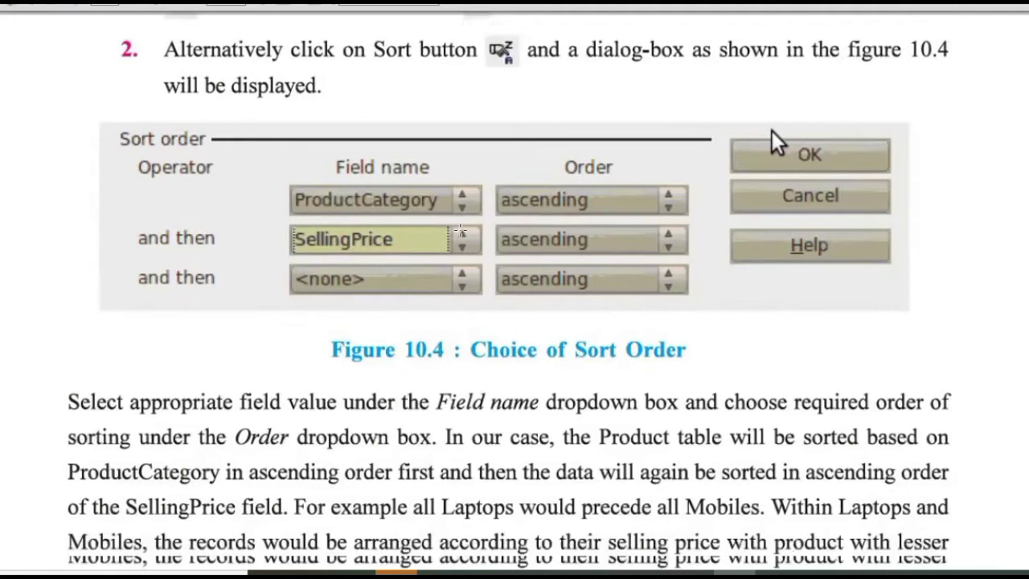
scroll(459, 231, "down", 10)
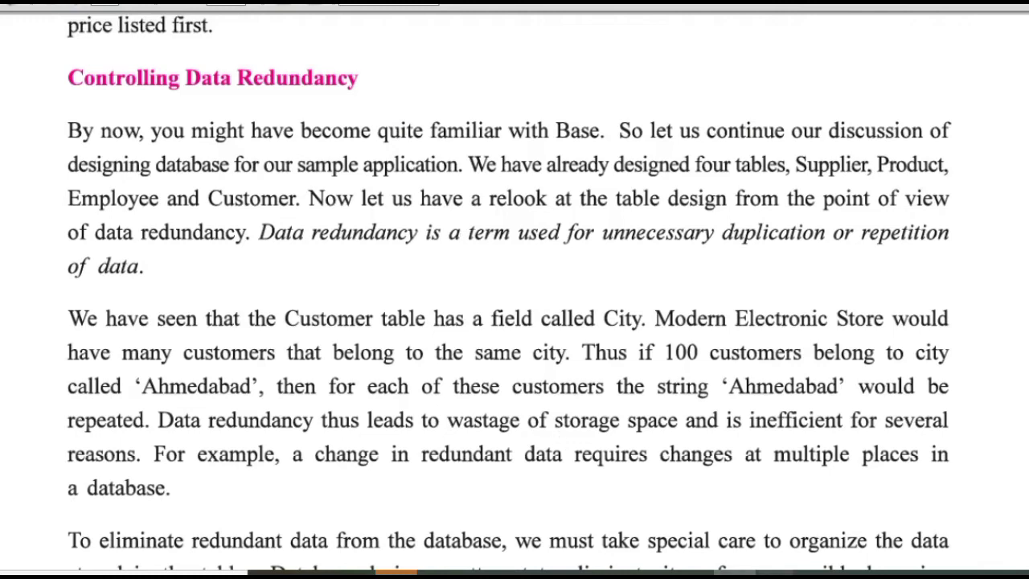
Alternate between the Employee table window and the main database window, ending on the main window
left_click(820, 546)
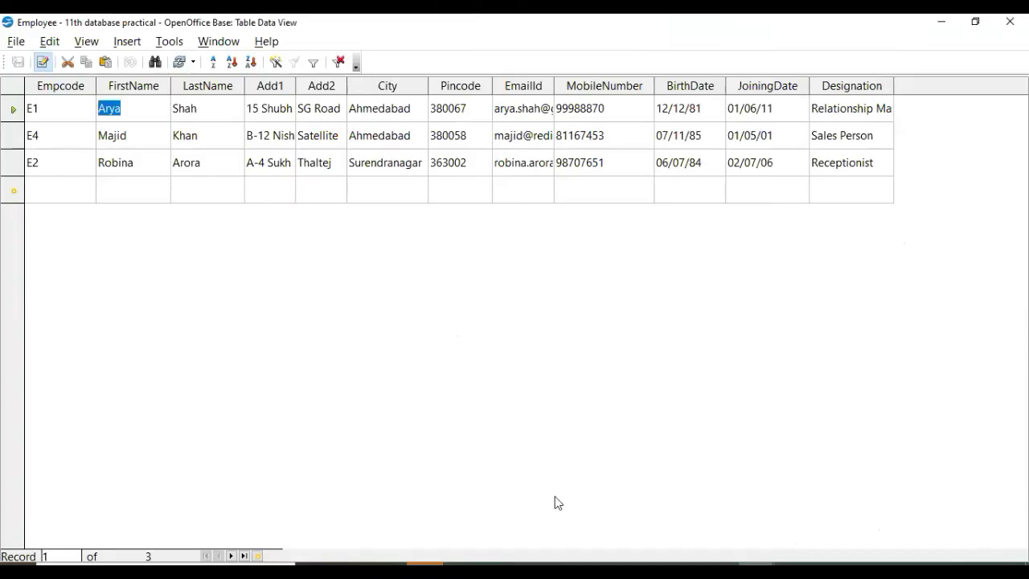
key("alt+Tab")
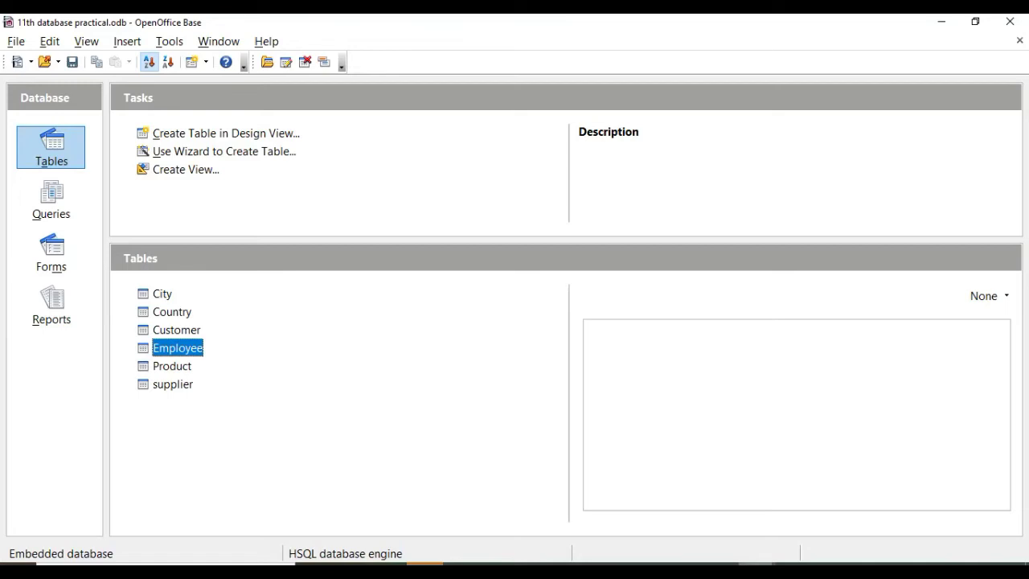
left_click(781, 528)
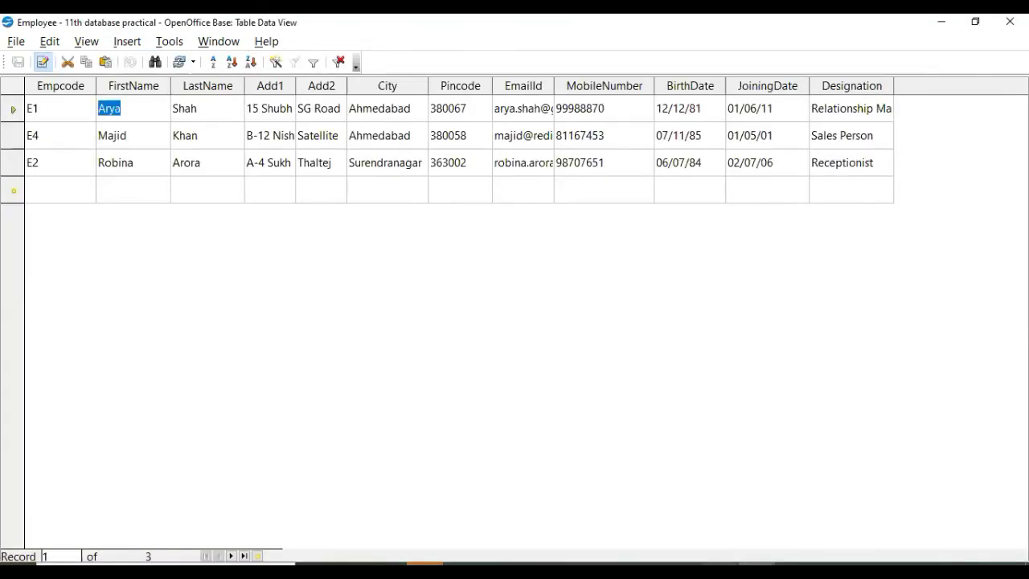
left_click(667, 542)
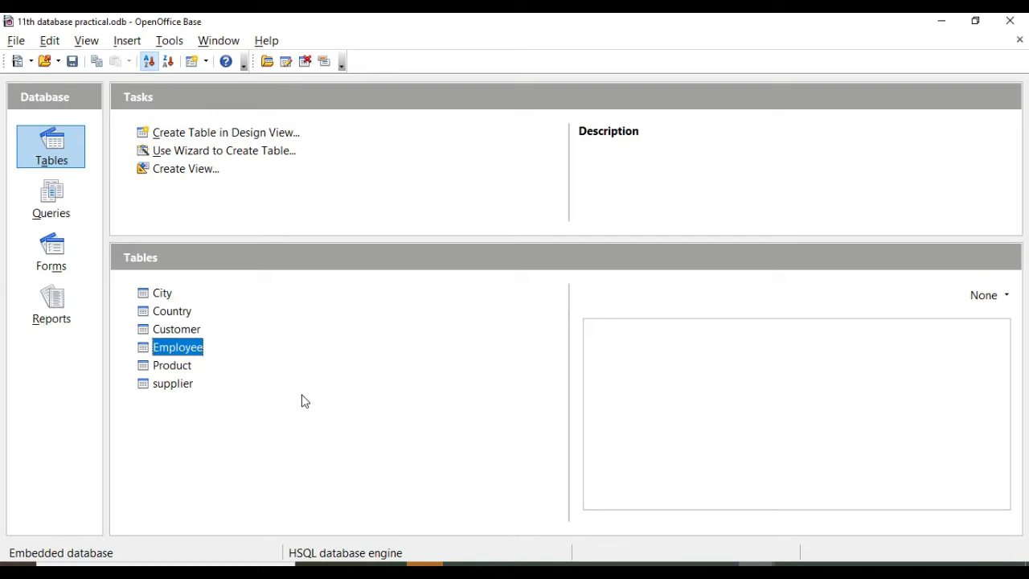
mouse_move(756, 571)
Flip between the textbook and Employee table, then scroll the textbook down toward Tables 10.1 and Figure 10.5
mouse_move(391, 570)
left_click(390, 498)
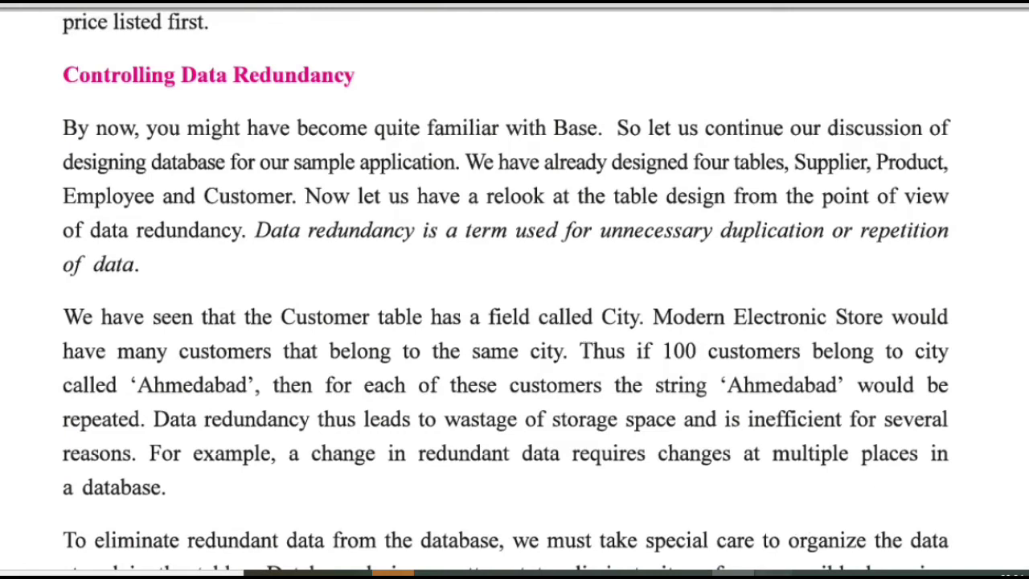
left_click(840, 514)
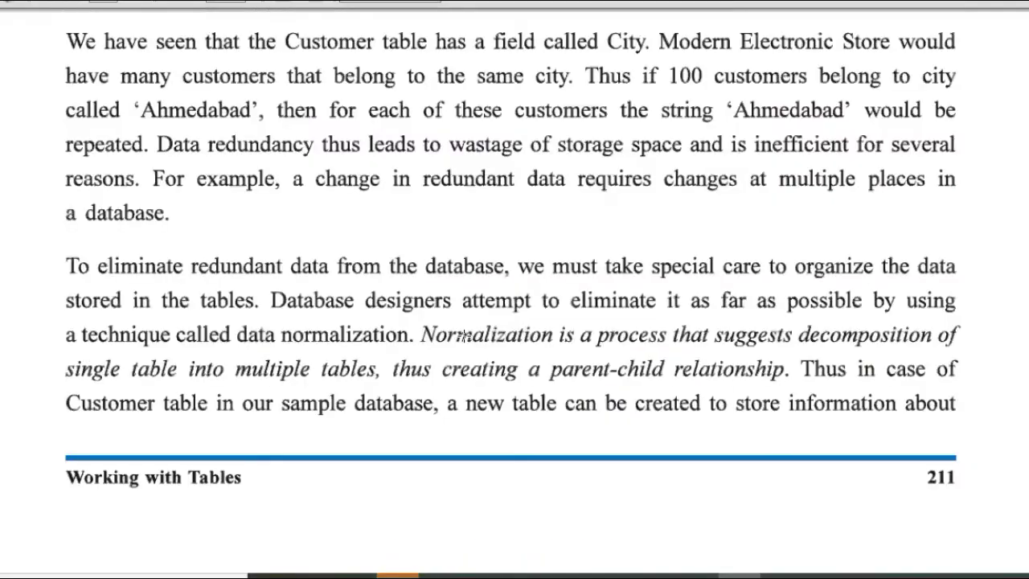
scroll(465, 337, "up", 5)
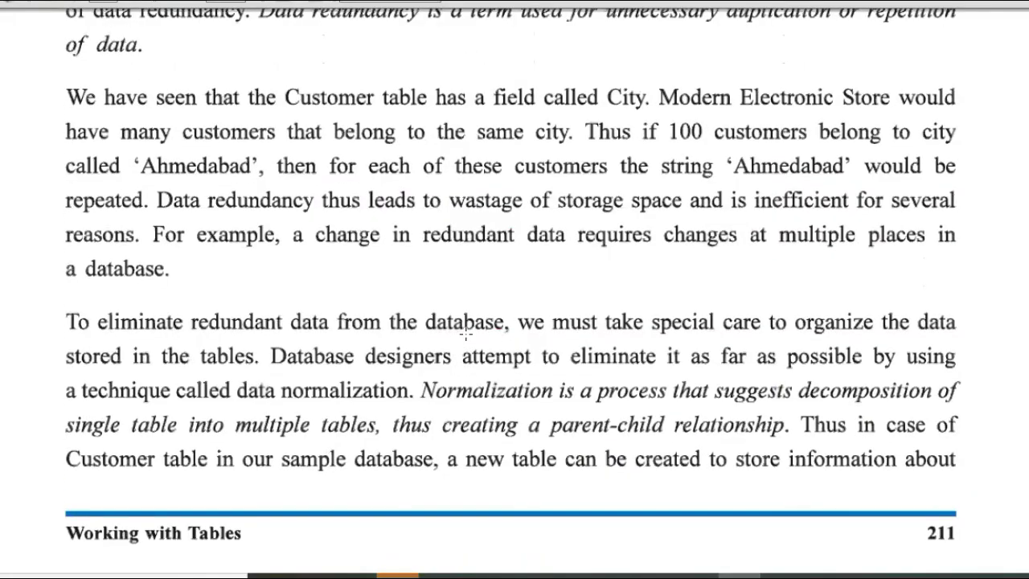
scroll(465, 337, "up", 2)
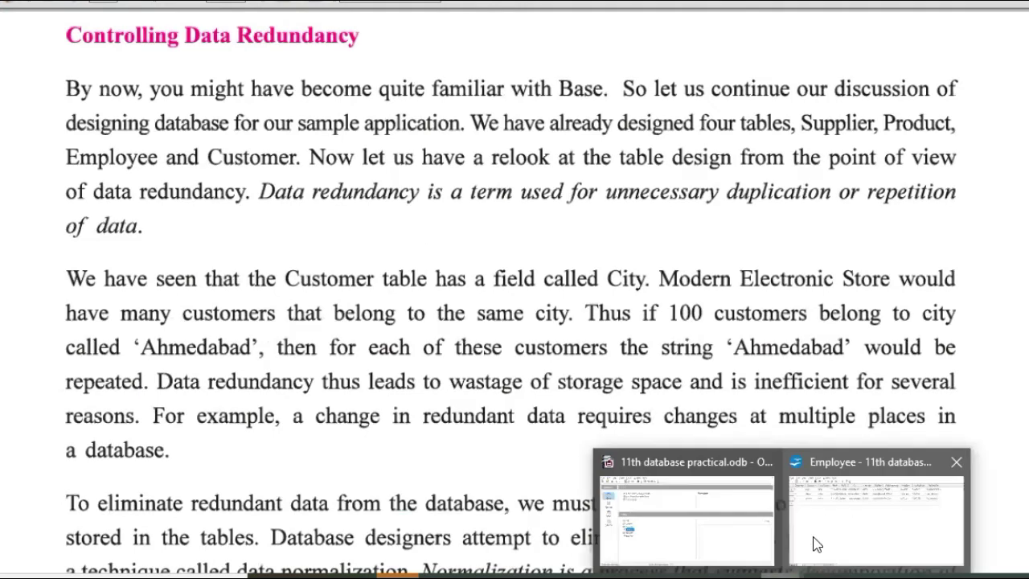
left_click(816, 544)
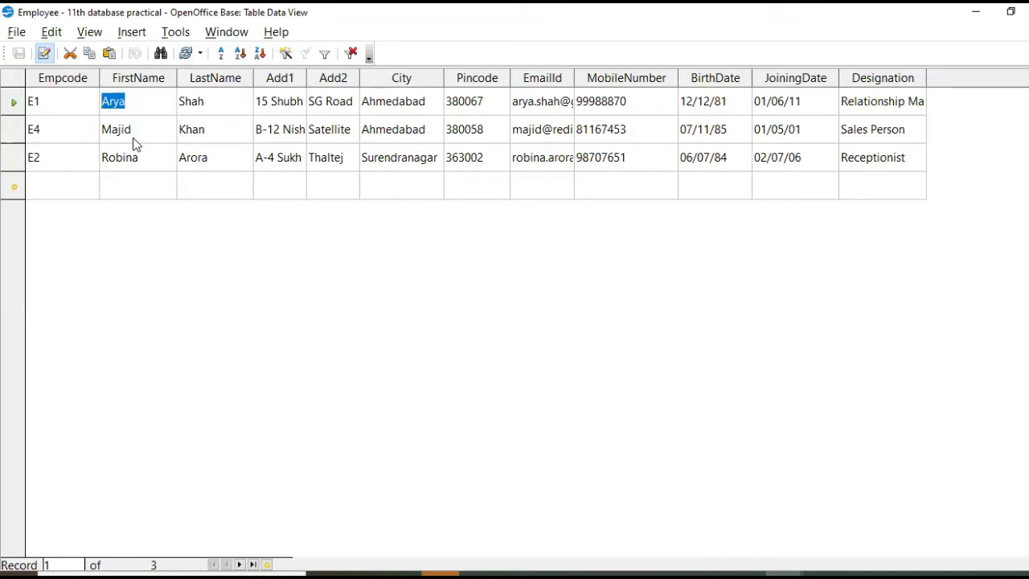
left_click(745, 573)
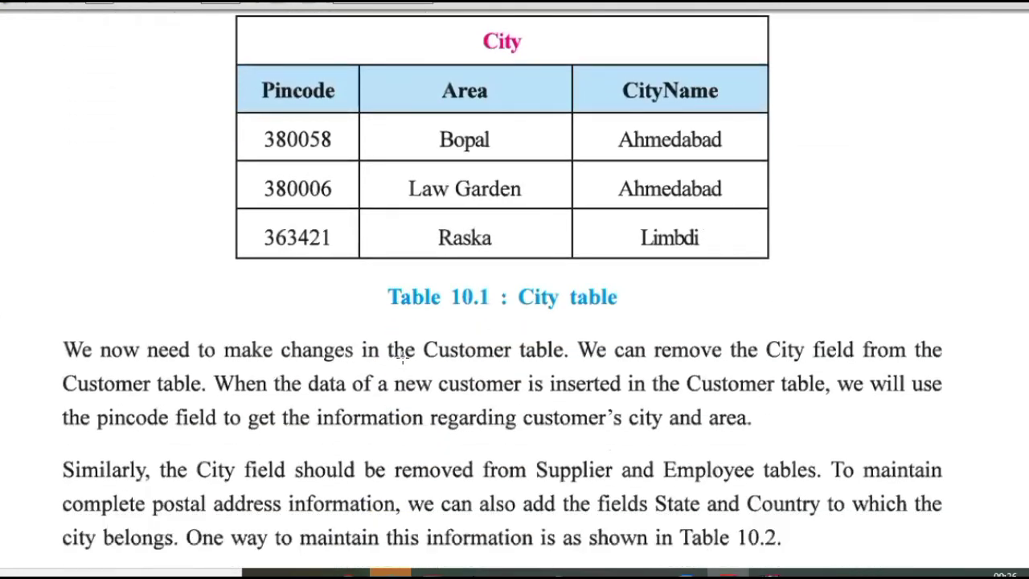
scroll(403, 358, "down", 1)
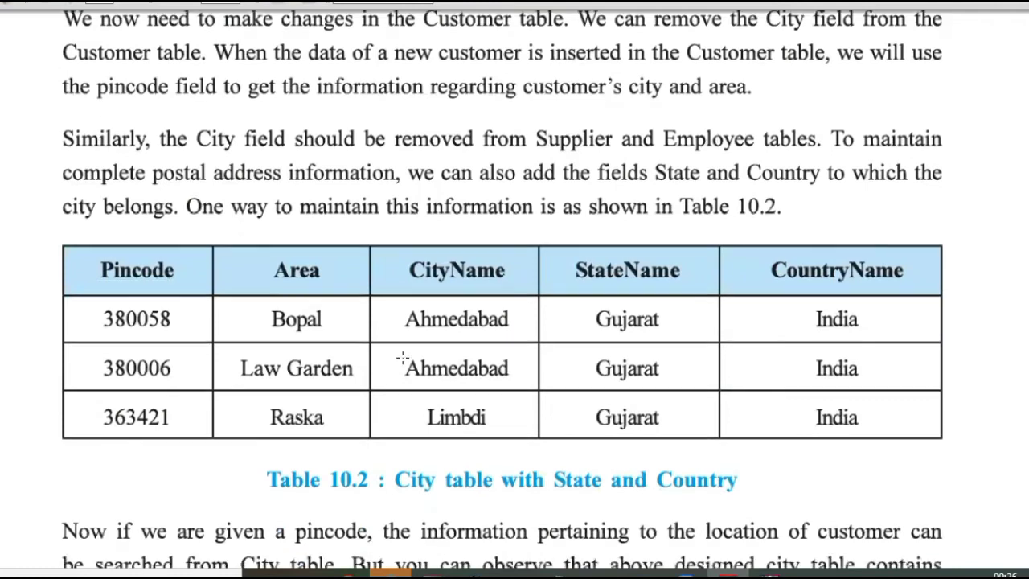
scroll(403, 358, "down", 8)
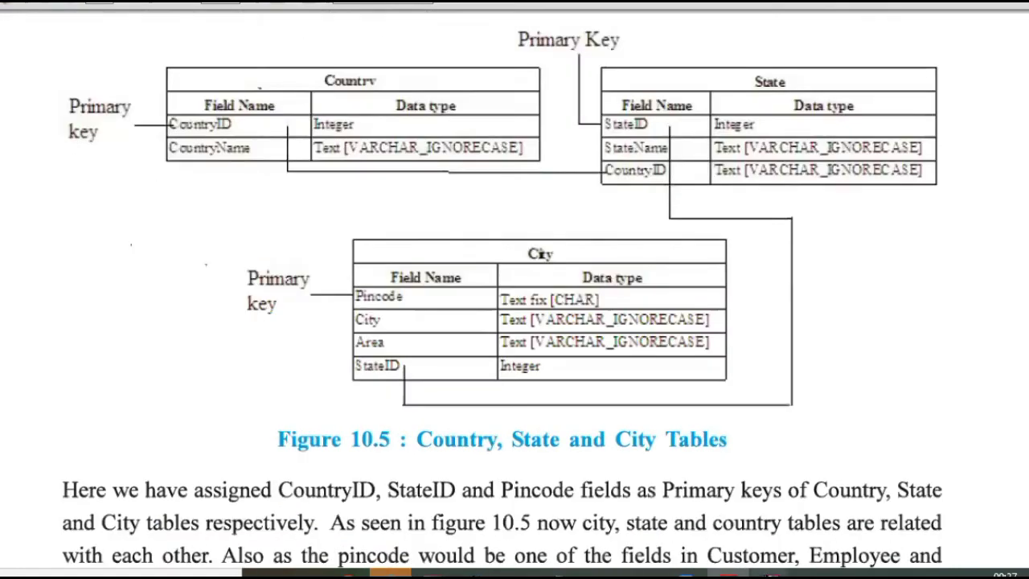
Return to the database window, view and close the Country table, then open the City table
mouse_move(770, 572)
left_click(788, 550)
key("alt+Tab")
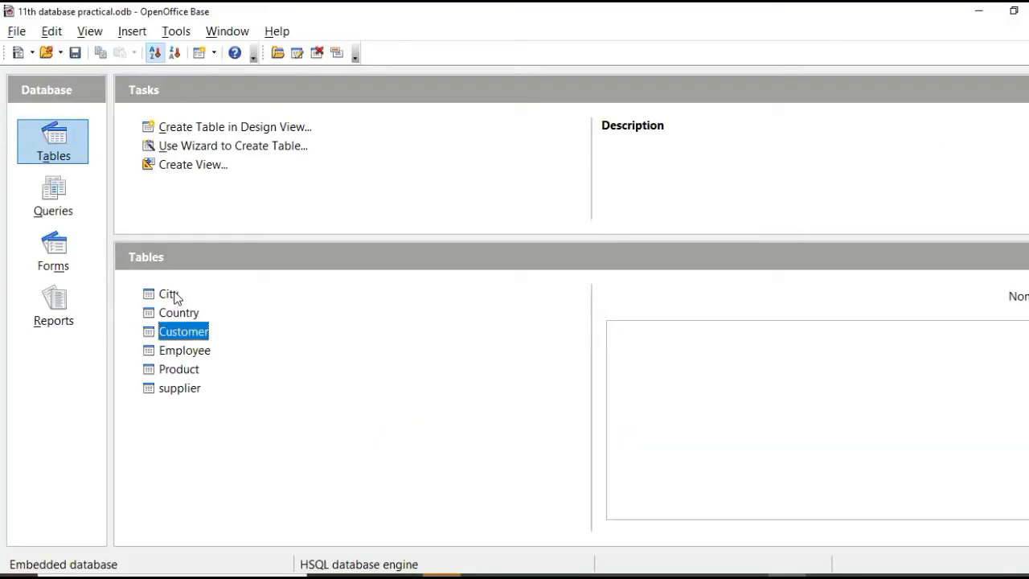
left_click(178, 314)
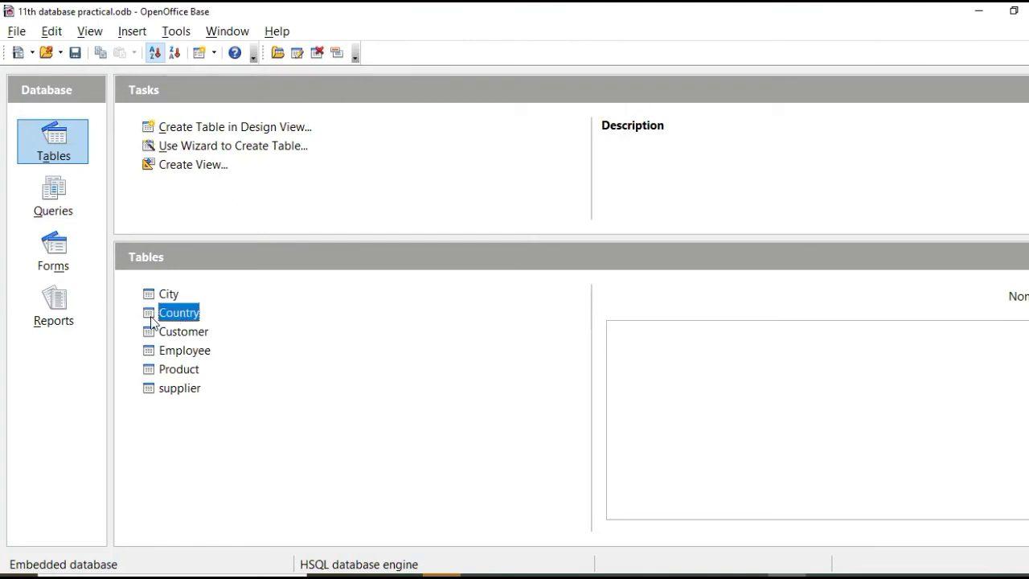
double_click(151, 320)
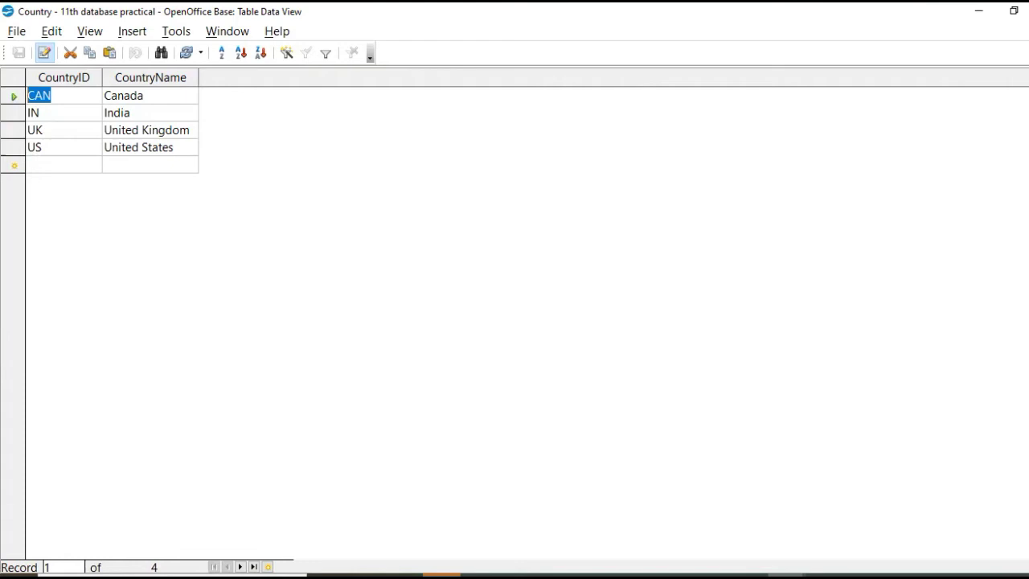
left_click(990, 17)
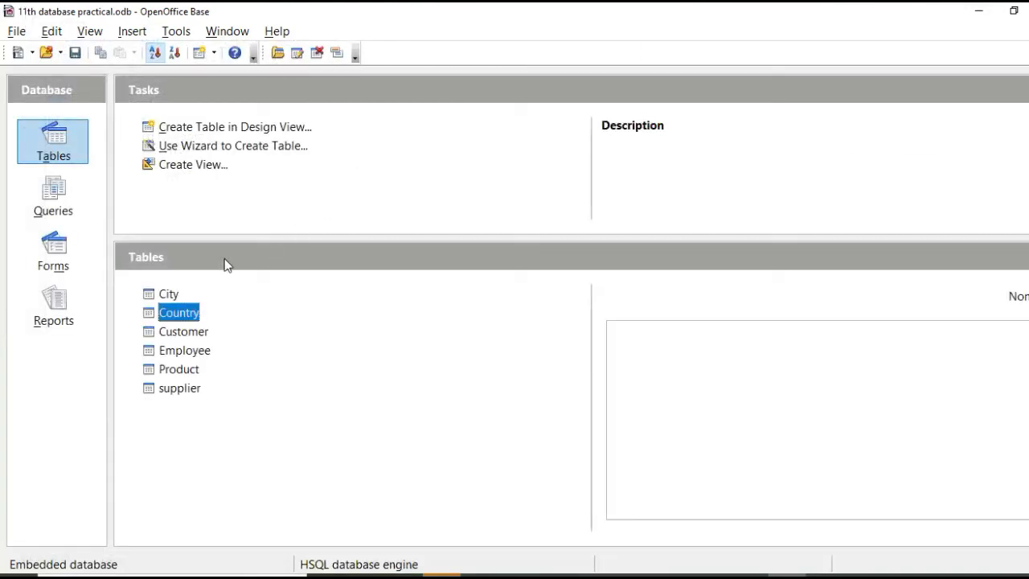
left_click(169, 294)
double_click(169, 295)
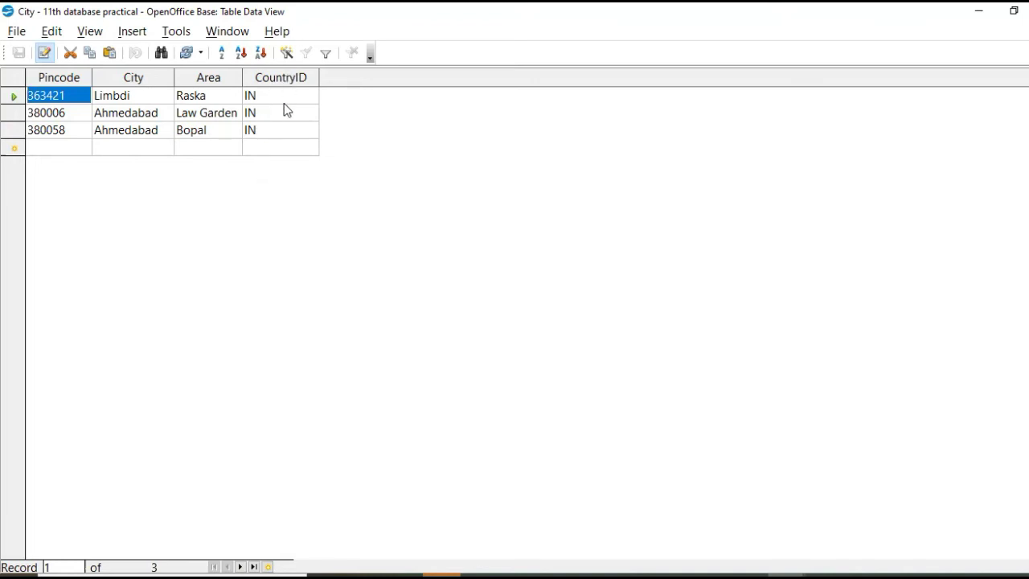
Close the City table and open Tools > Relationships
key("ctrl+w")
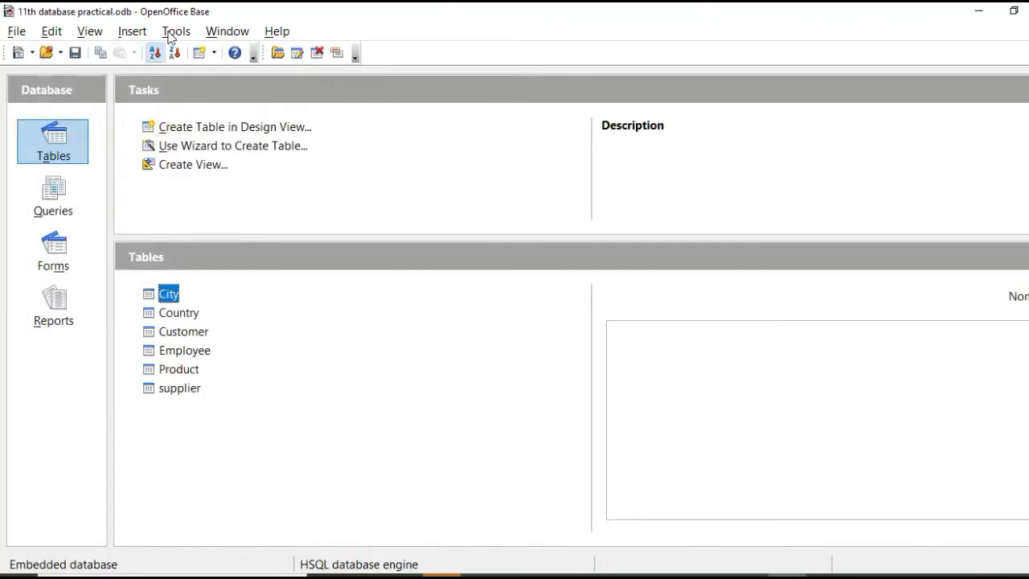
left_click(172, 35)
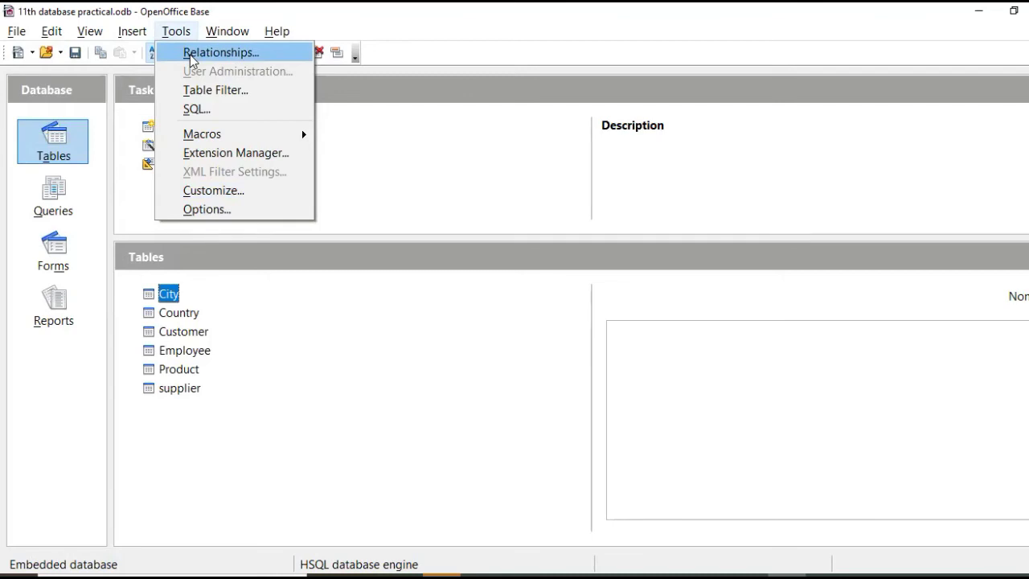
left_click(191, 53)
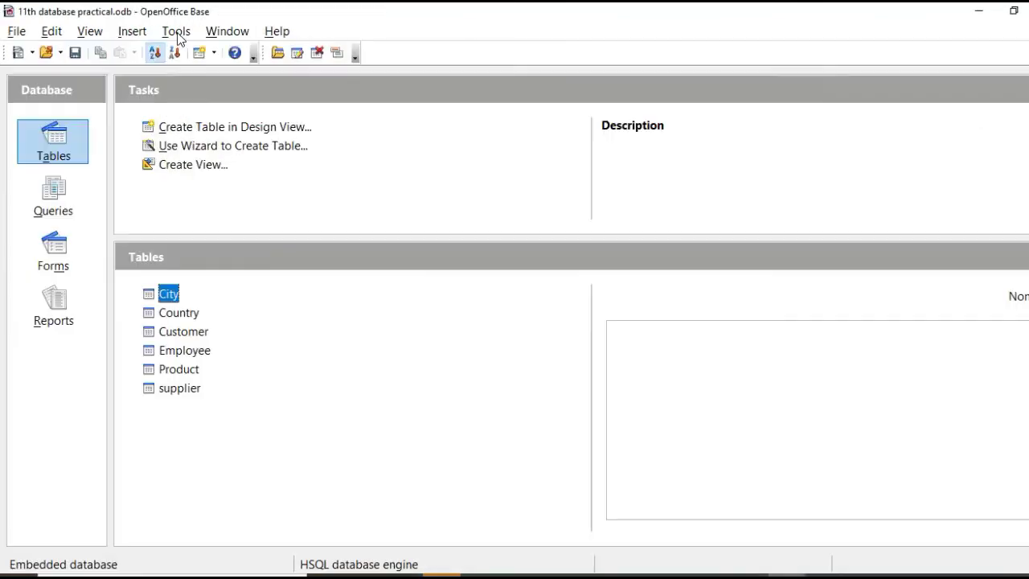
left_click(175, 30)
left_click(193, 51)
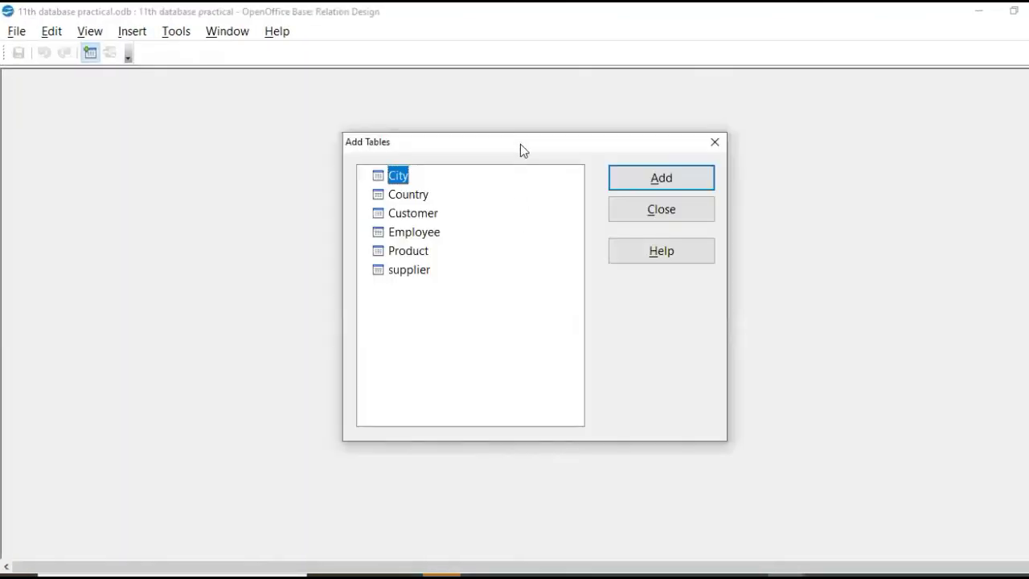
Add the City and Country tables to the relation design, placing City right of Country
left_click_drag(524, 140, 553, 159)
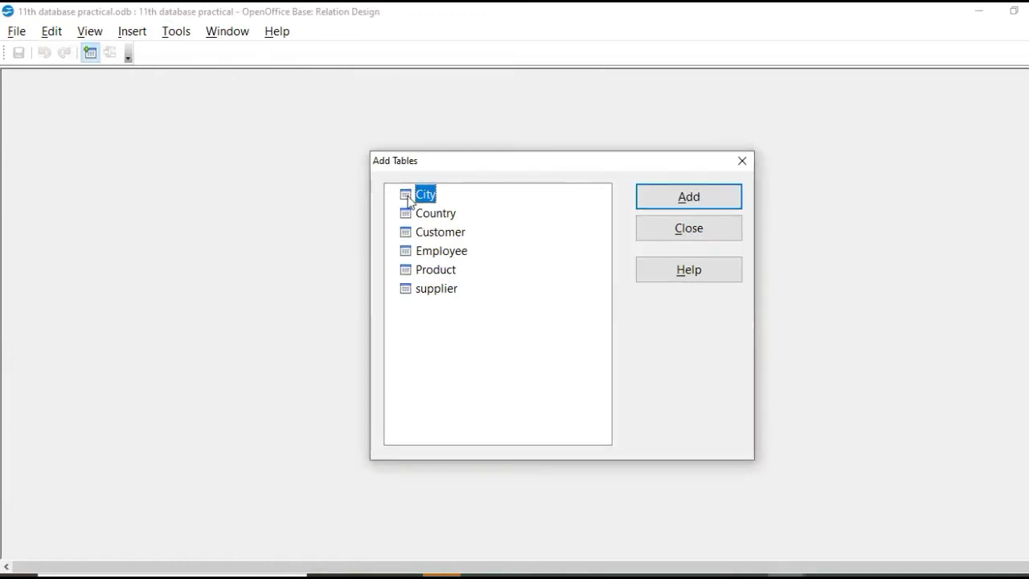
left_click(665, 198)
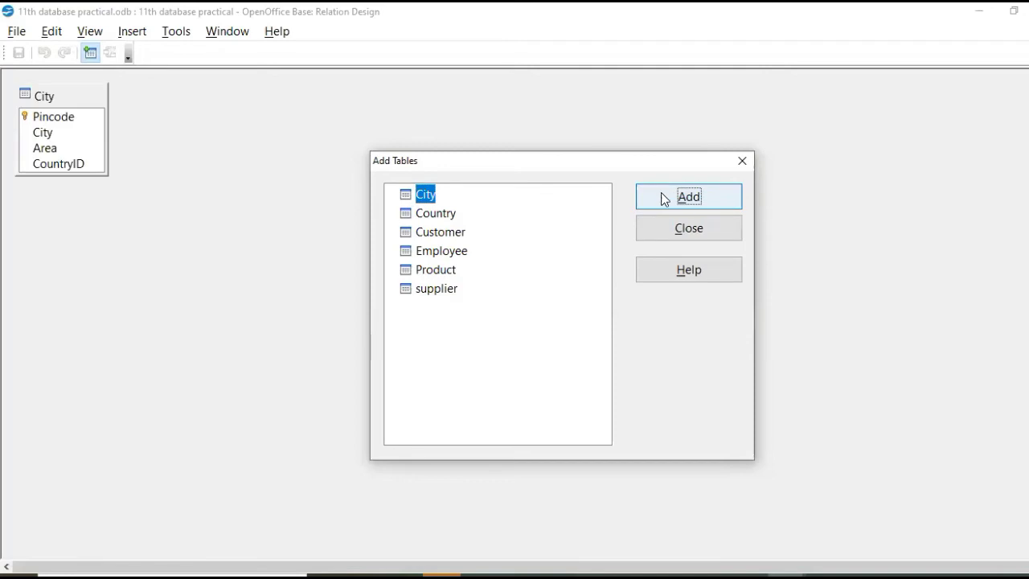
left_click(418, 217)
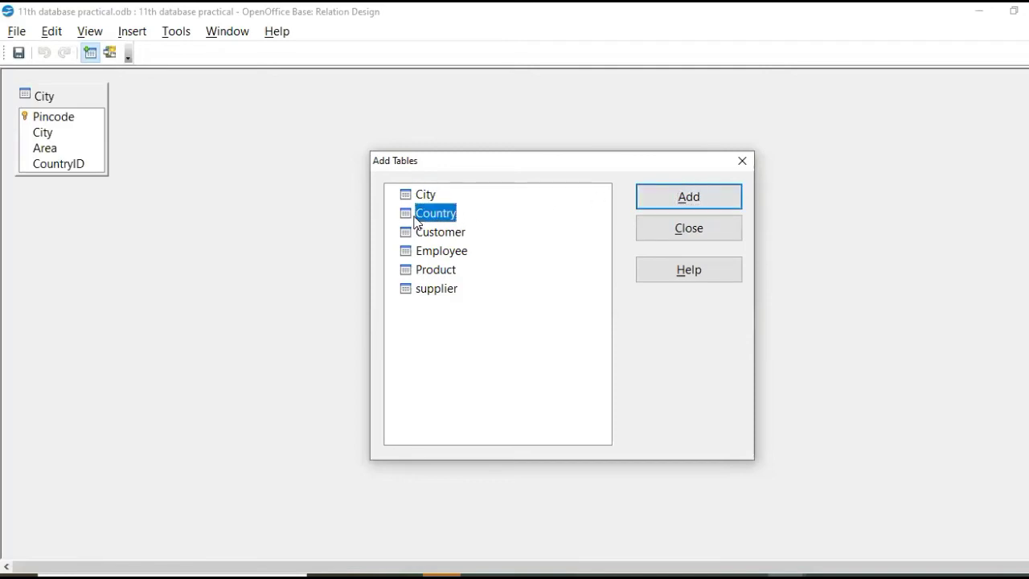
left_click(705, 202)
left_click(696, 232)
left_click_drag(76, 98, 316, 100)
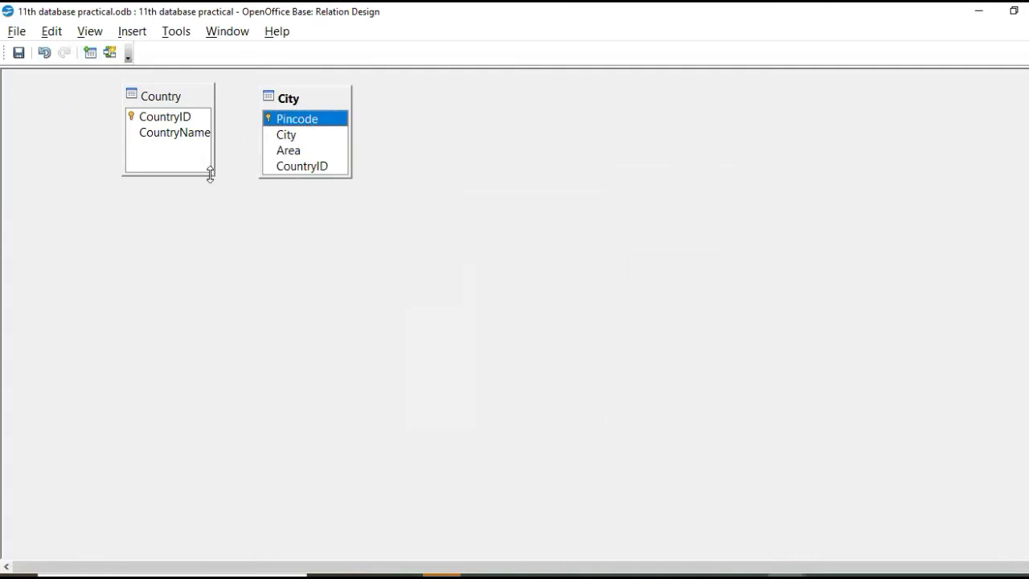
Enlarge the Country and City table boxes and shift City slightly right
left_click_drag(214, 172, 239, 194)
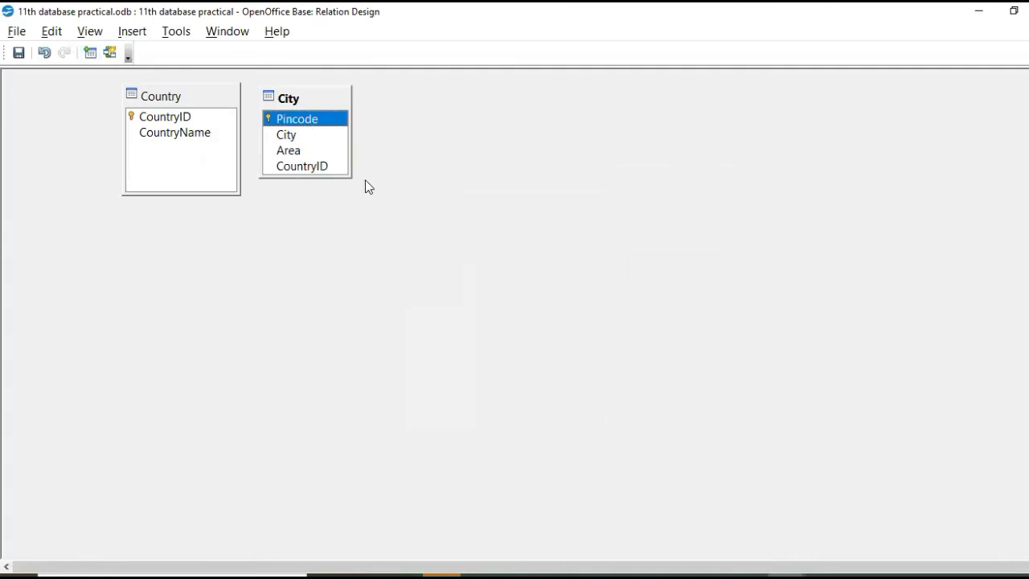
left_click_drag(350, 176, 367, 199)
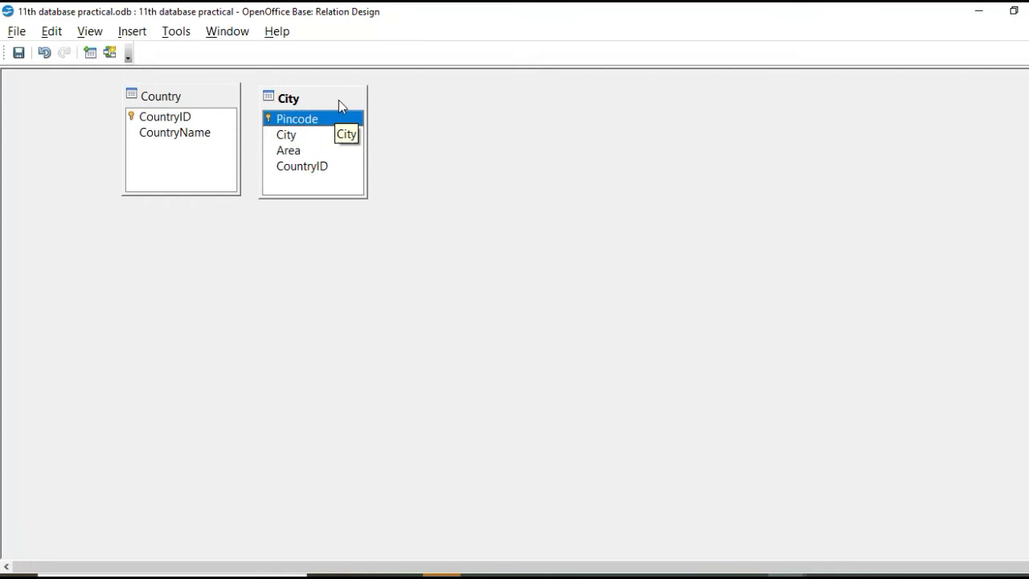
left_click_drag(339, 100, 365, 98)
Link Country's CountryID to City's CountryID, then move the City table further right
left_click(156, 121)
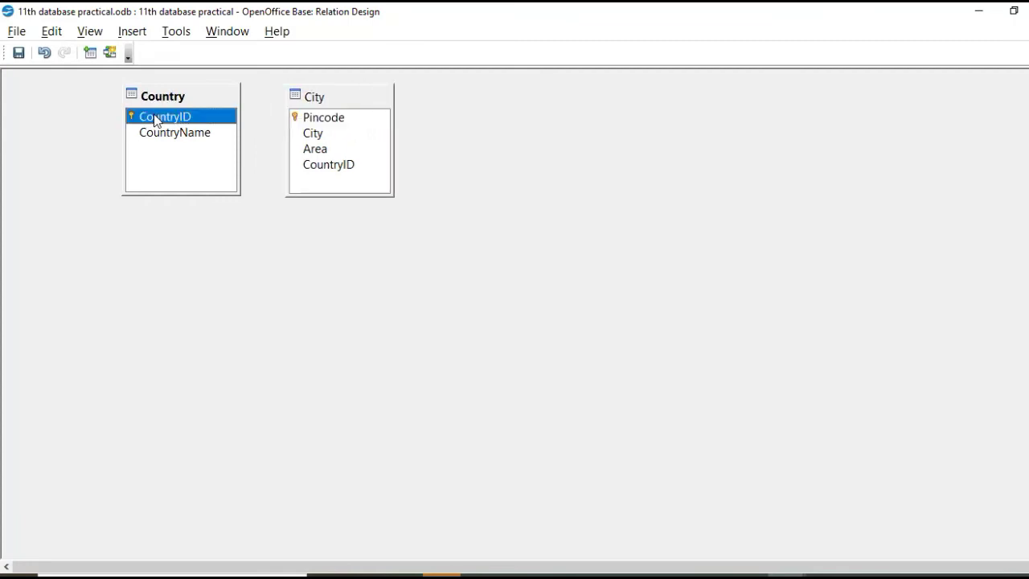
left_click_drag(156, 120, 303, 160)
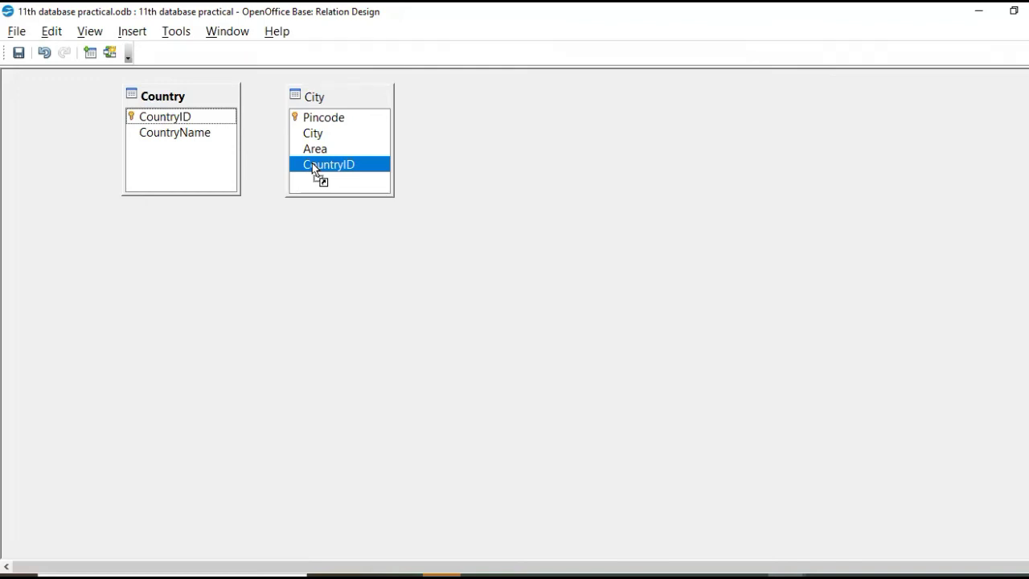
left_click_drag(312, 163, 312, 162)
left_click_drag(327, 96, 353, 94)
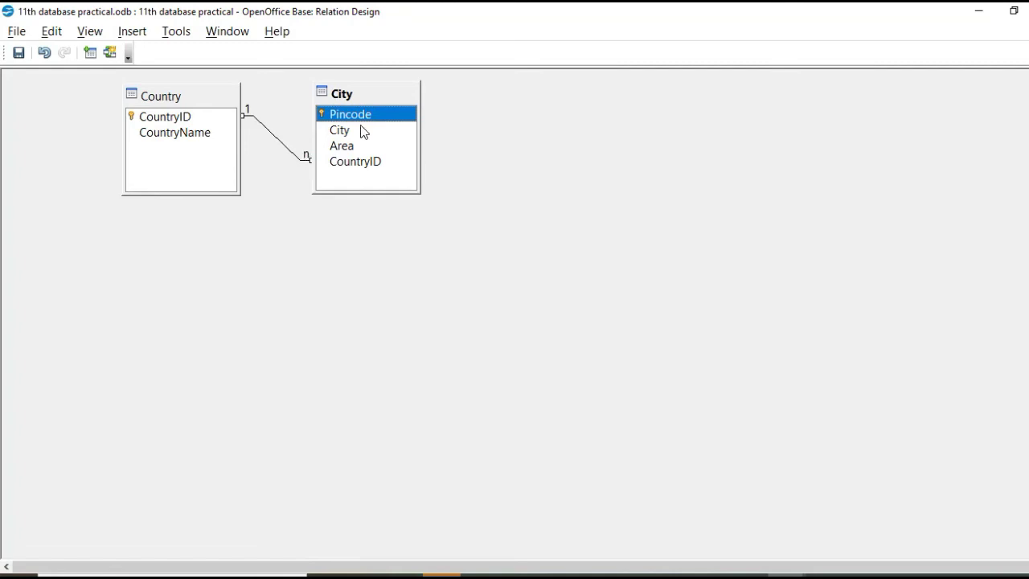
left_click_drag(375, 94, 379, 94)
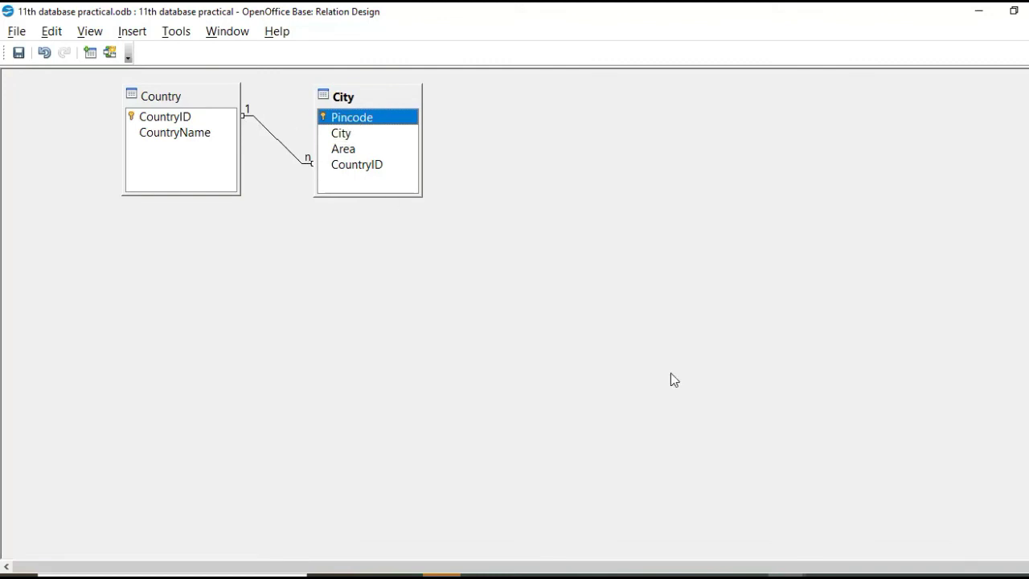
left_click(776, 571)
left_click(698, 541)
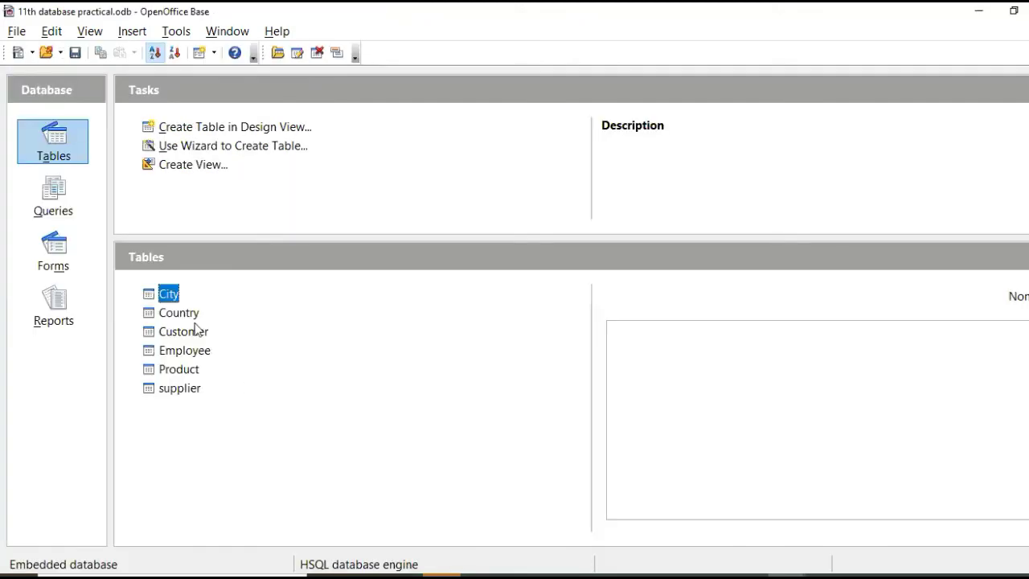
left_click(189, 313)
double_click(188, 314)
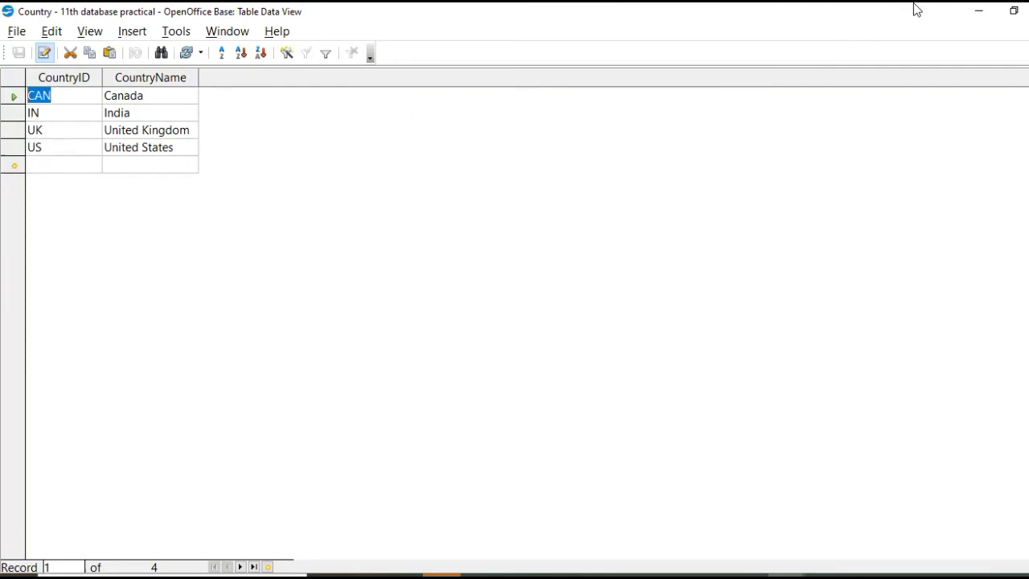
key("ctrl+w")
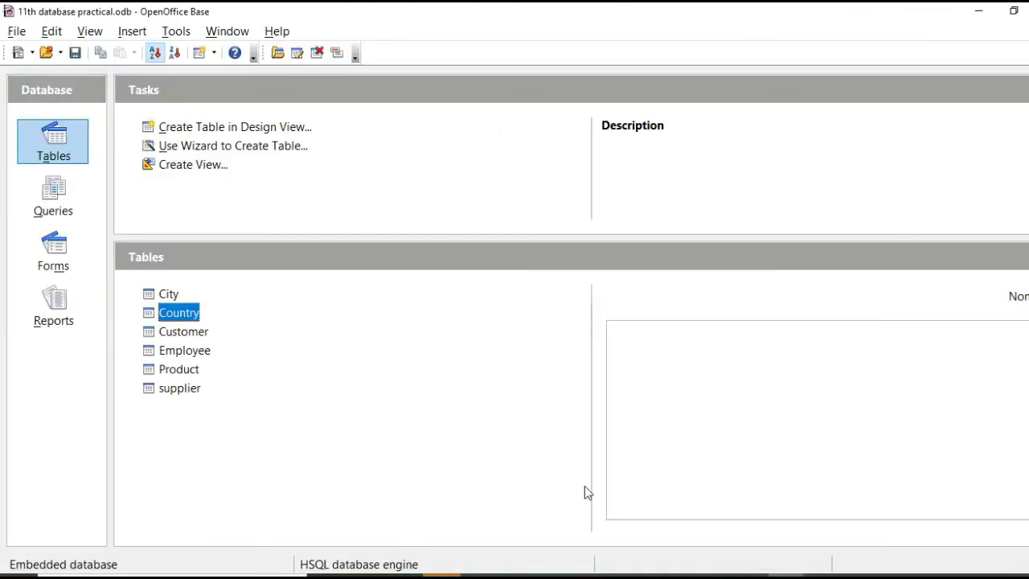
left_click(846, 554)
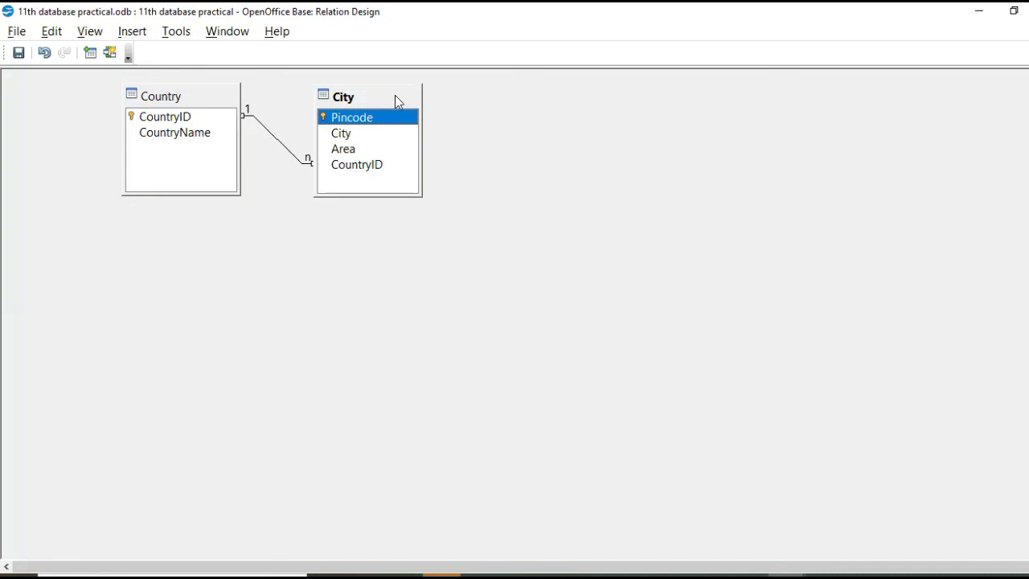
left_click(843, 555)
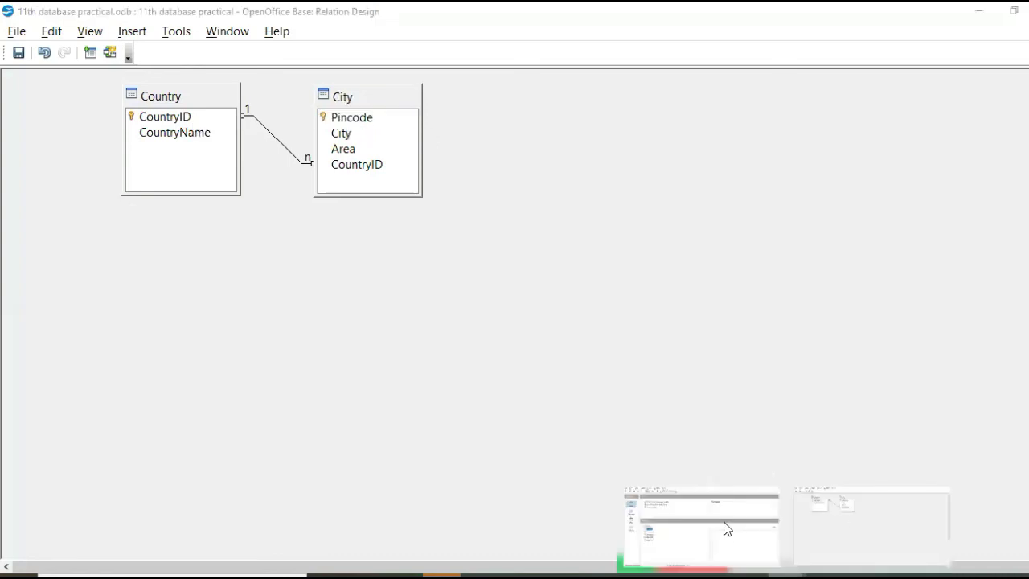
left_click(726, 528)
left_click(173, 296)
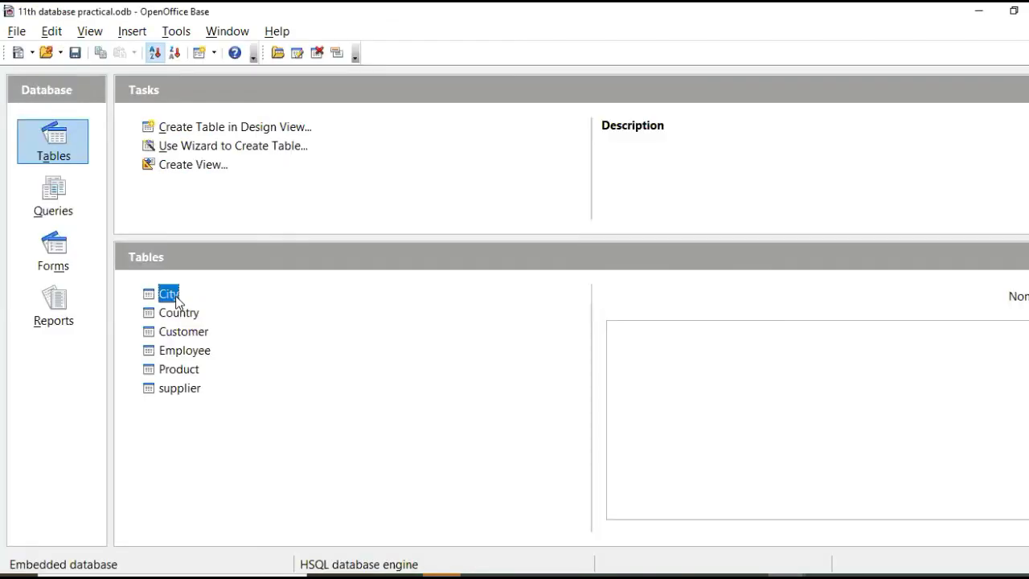
double_click(171, 294)
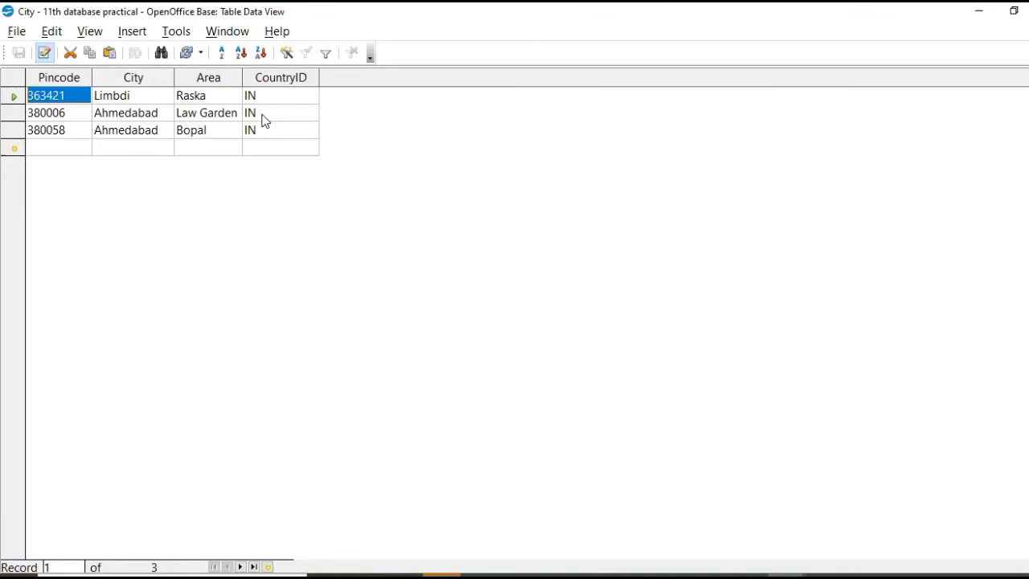
key("ctrl+w")
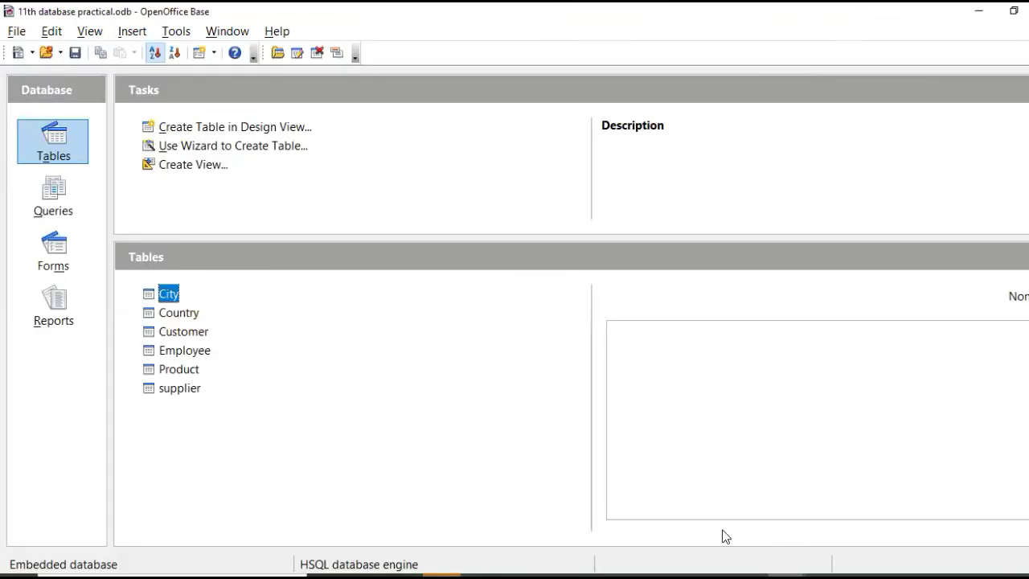
key("alt+t")
key("r")
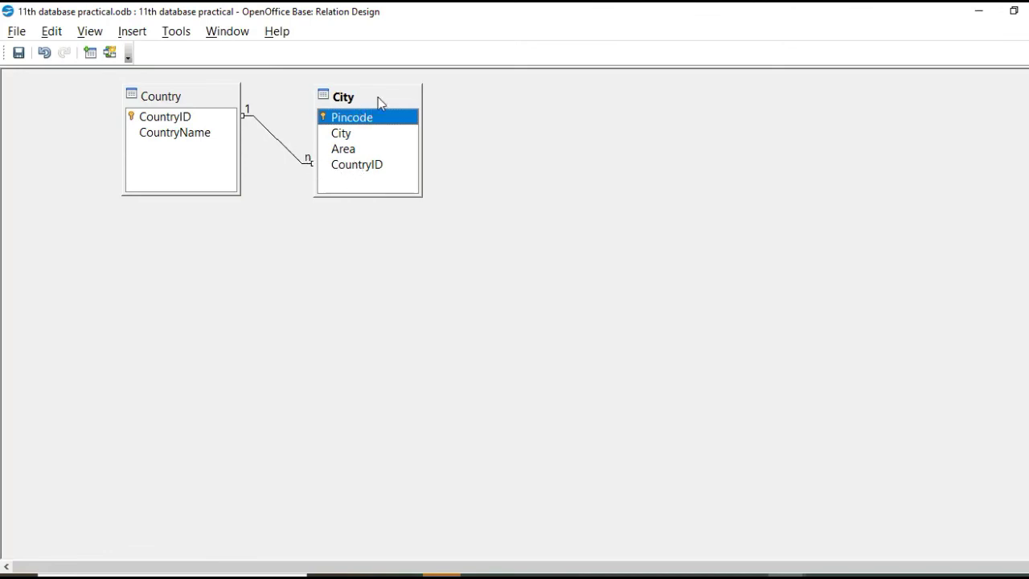
left_click_drag(383, 97, 391, 97)
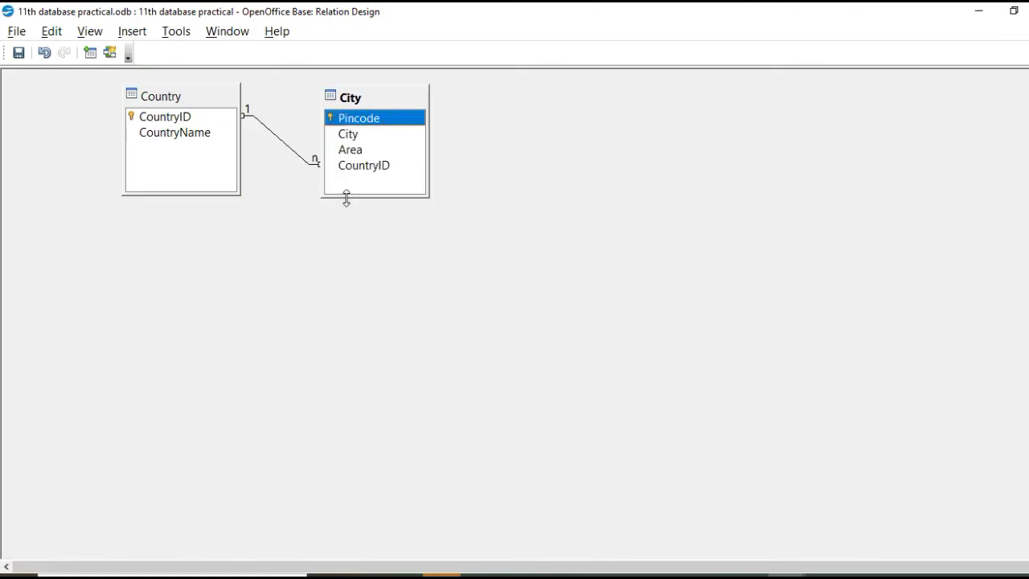
Open the Relations dialog for the Country–City CountryID link and move it right to reveal City
double_click(290, 153)
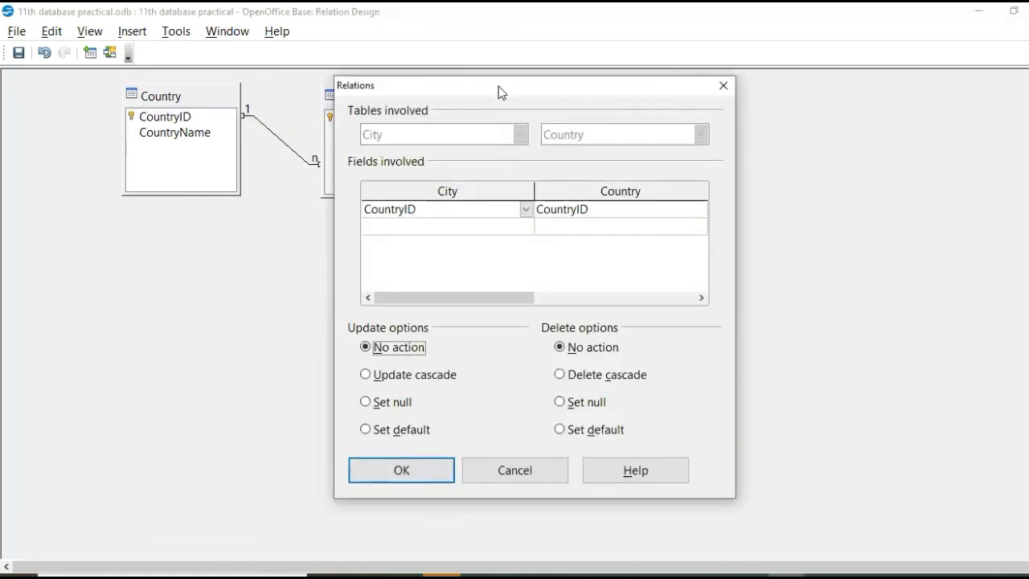
left_click_drag(499, 86, 558, 83)
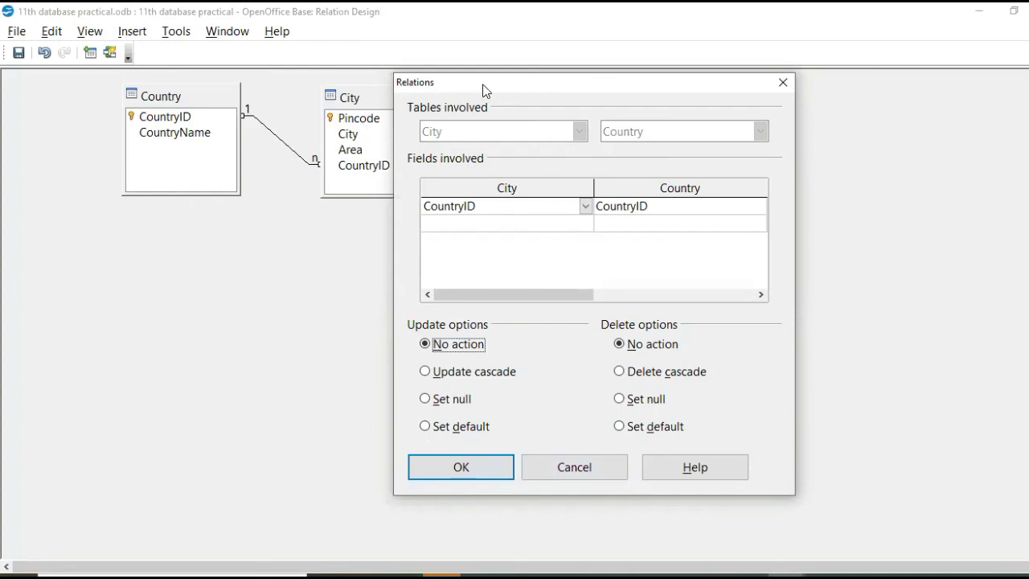
left_click_drag(484, 90, 578, 93)
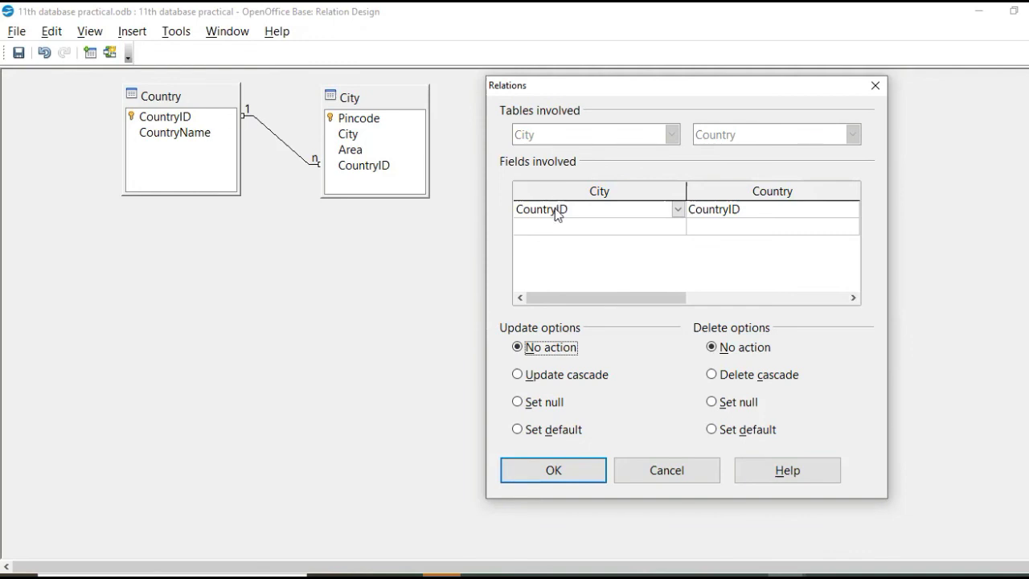
Choose Update cascade and Delete cascade for the City–Country relation
left_click(549, 377)
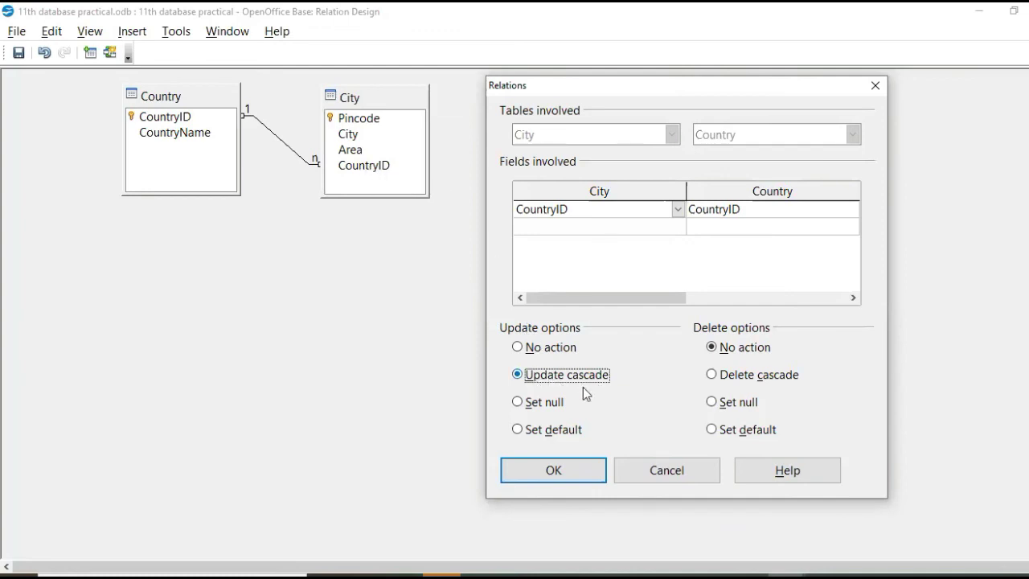
left_click(754, 381)
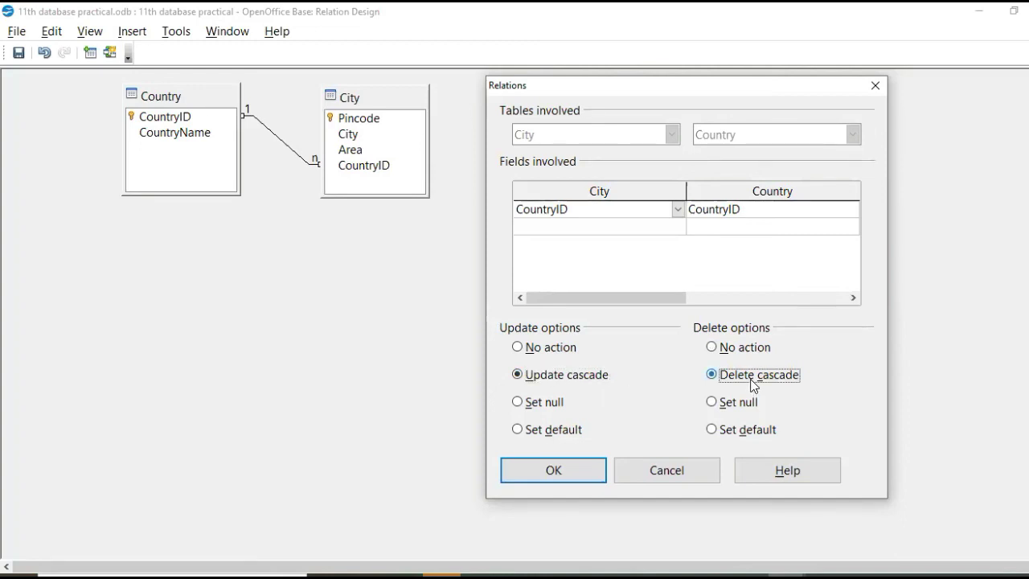